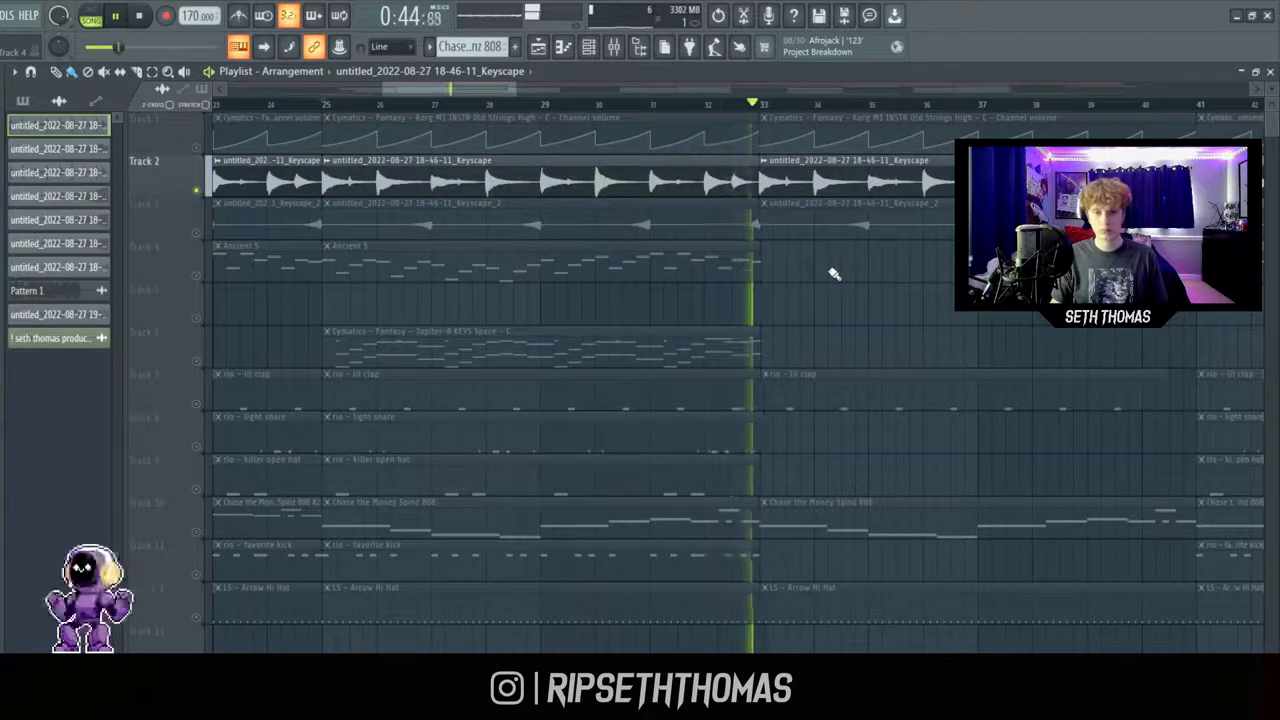
Stop playback and inspect the channel settings of the Keyscape audio clip on Track 2
key("space")
double_click(474, 171)
key("Escape")
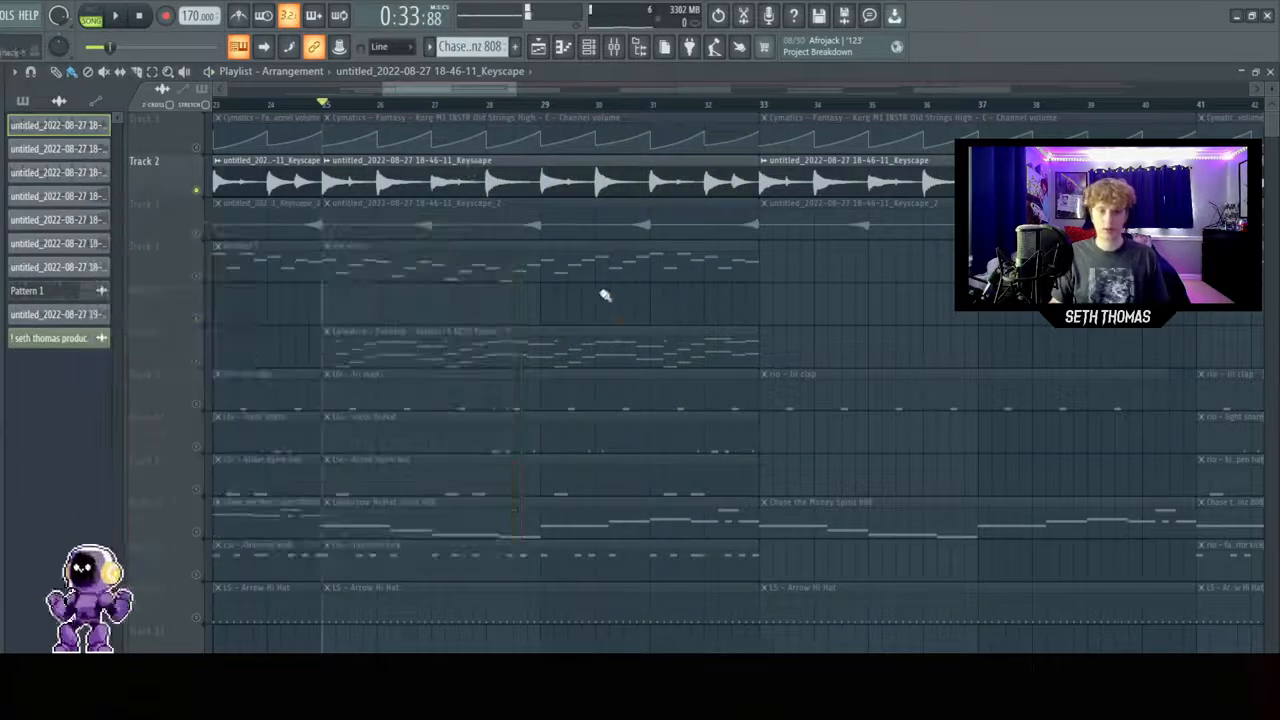
left_click(590, 48)
left_click(615, 48)
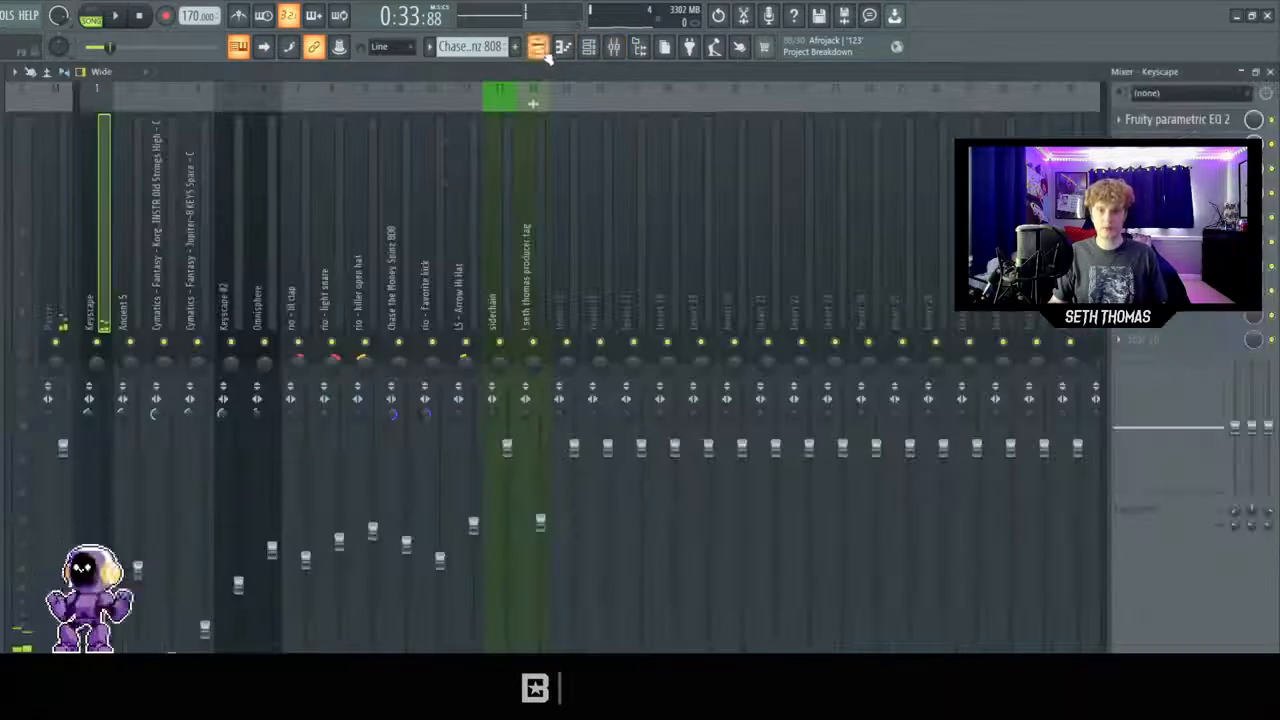
left_click(540, 48)
double_click(444, 186)
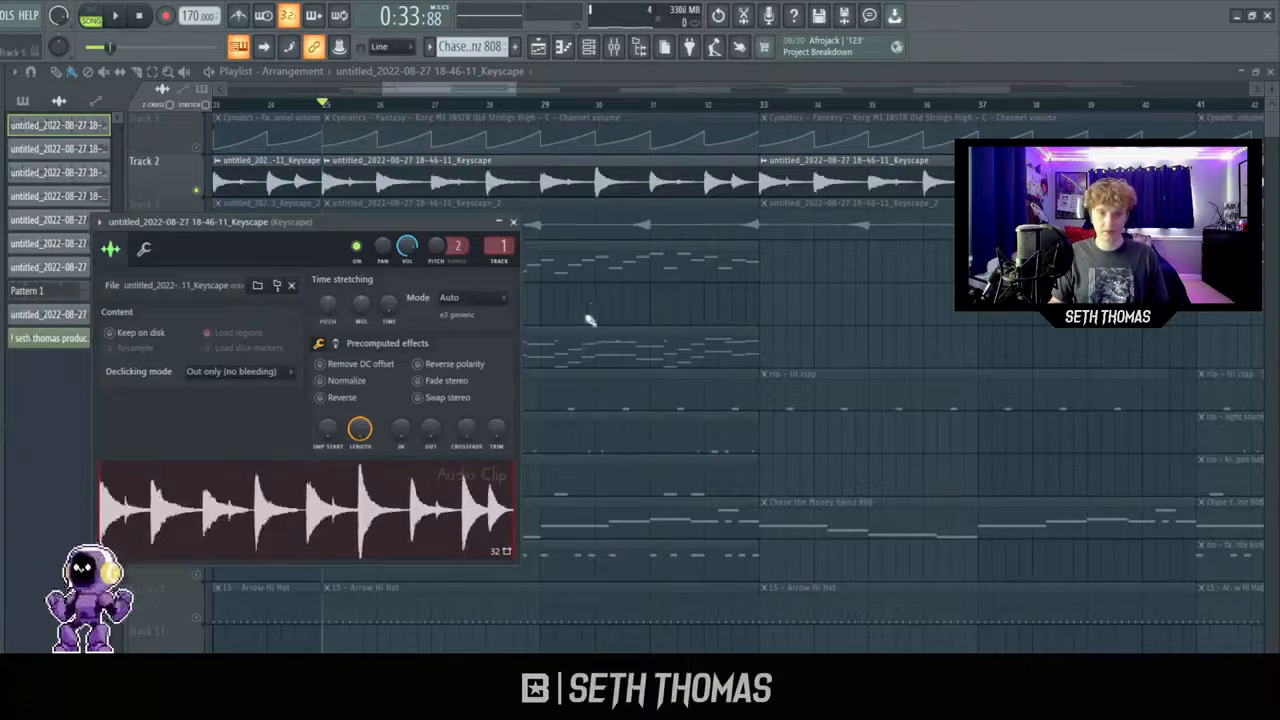
key("Escape")
Inspect the effects on the Keyscape mixer track, starting with Fruity parametric EQ 2, and return to the playlist
left_click(613, 48)
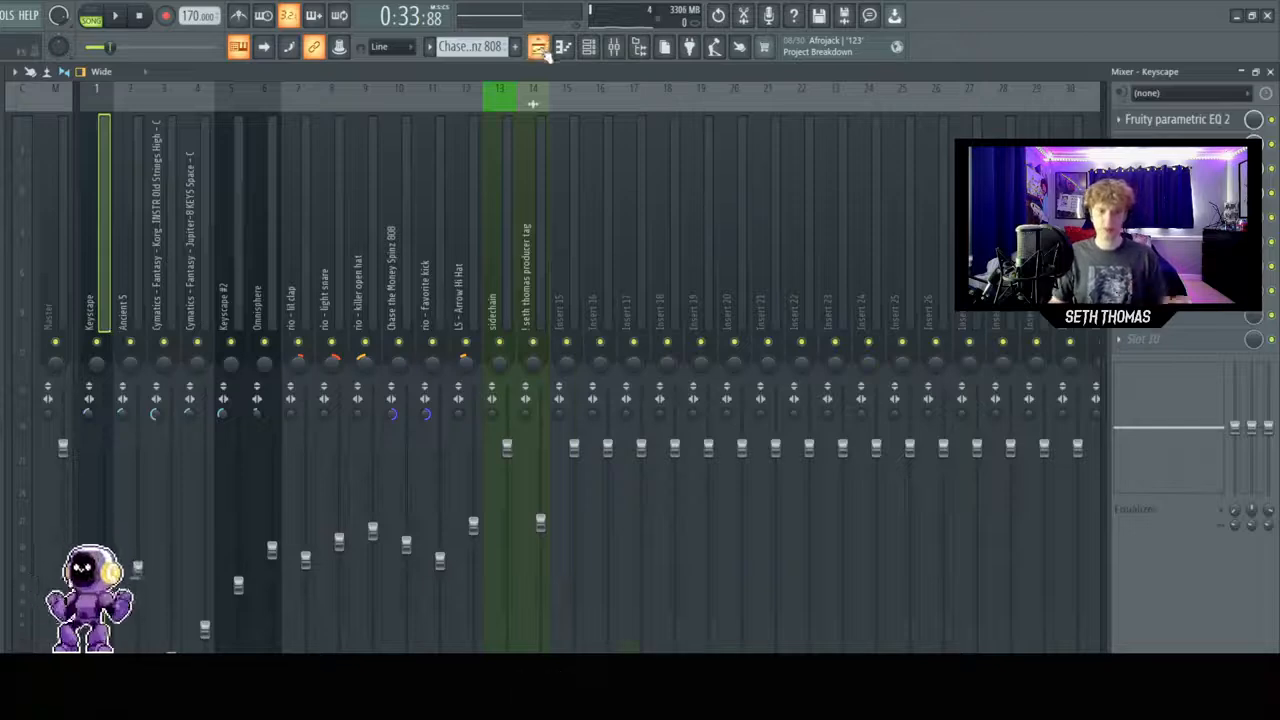
left_click(1187, 124)
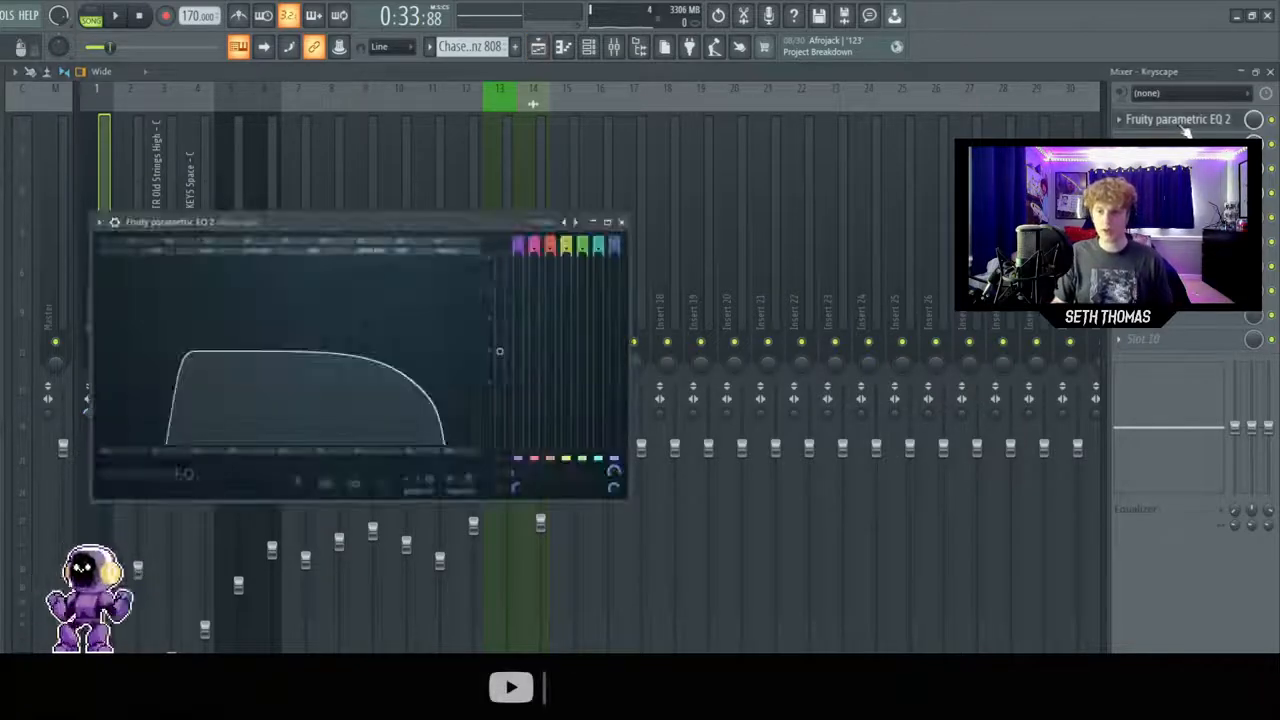
left_click(1187, 144)
left_click(1187, 168)
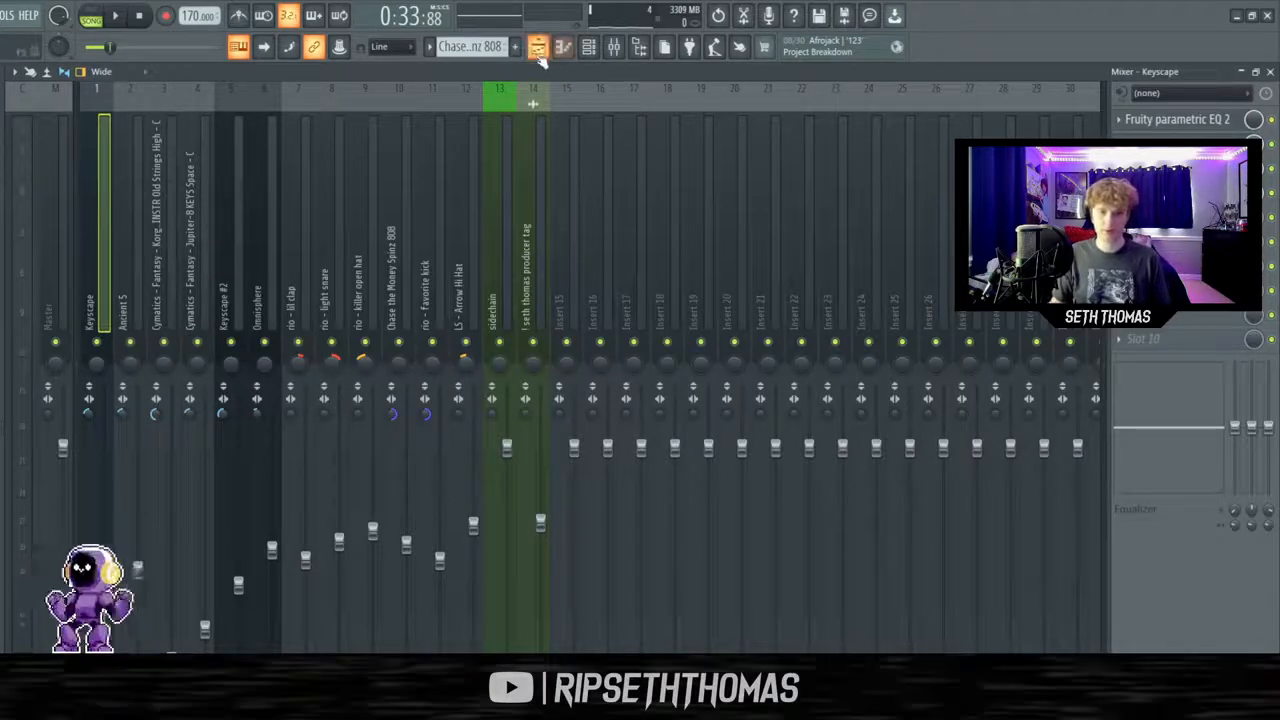
left_click(538, 47)
key("space")
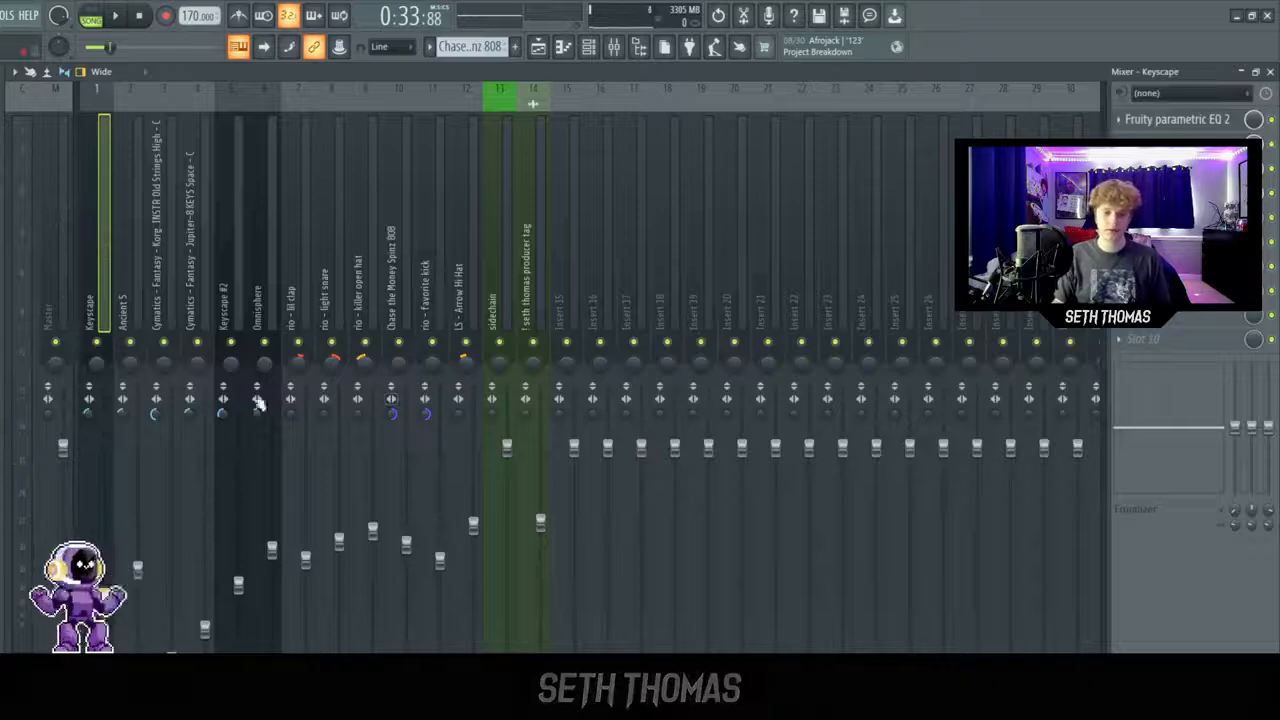
left_click(538, 48)
Lower the time-stretching pitch of the Track 2 Keyscape audio clip in its channel settings
key("space")
double_click(513, 184)
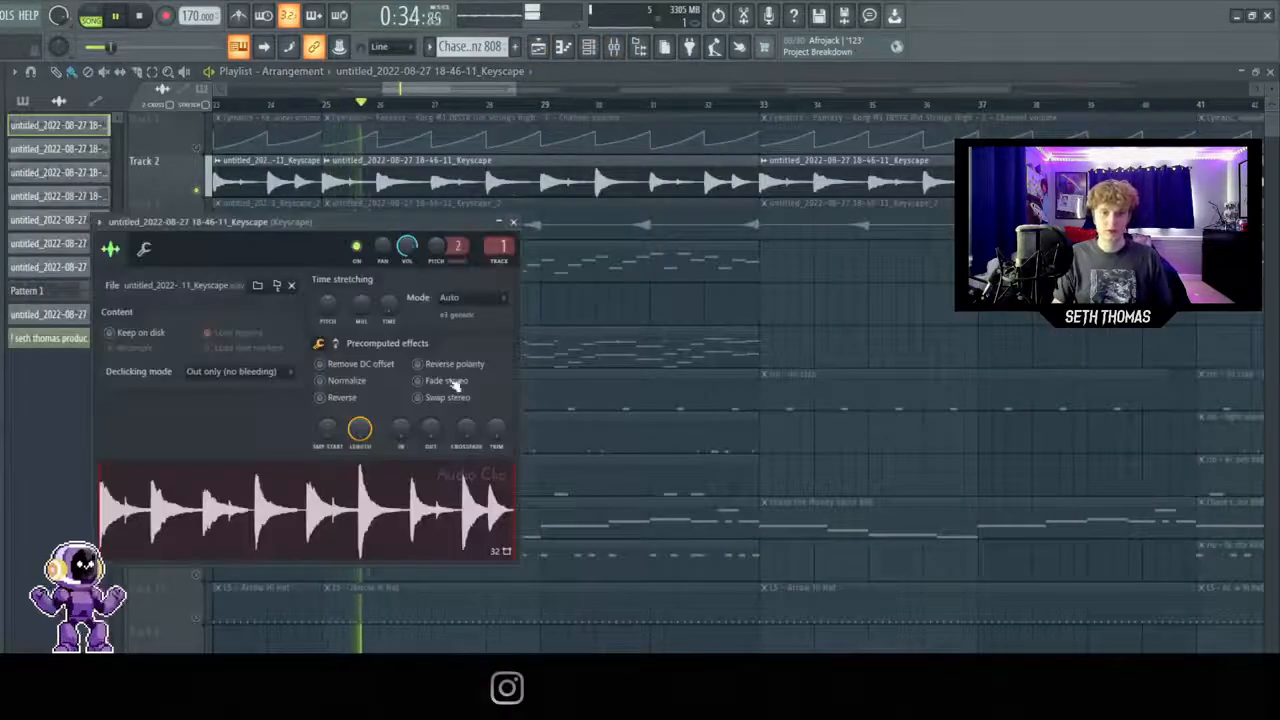
left_click_drag(327, 304, 327, 350)
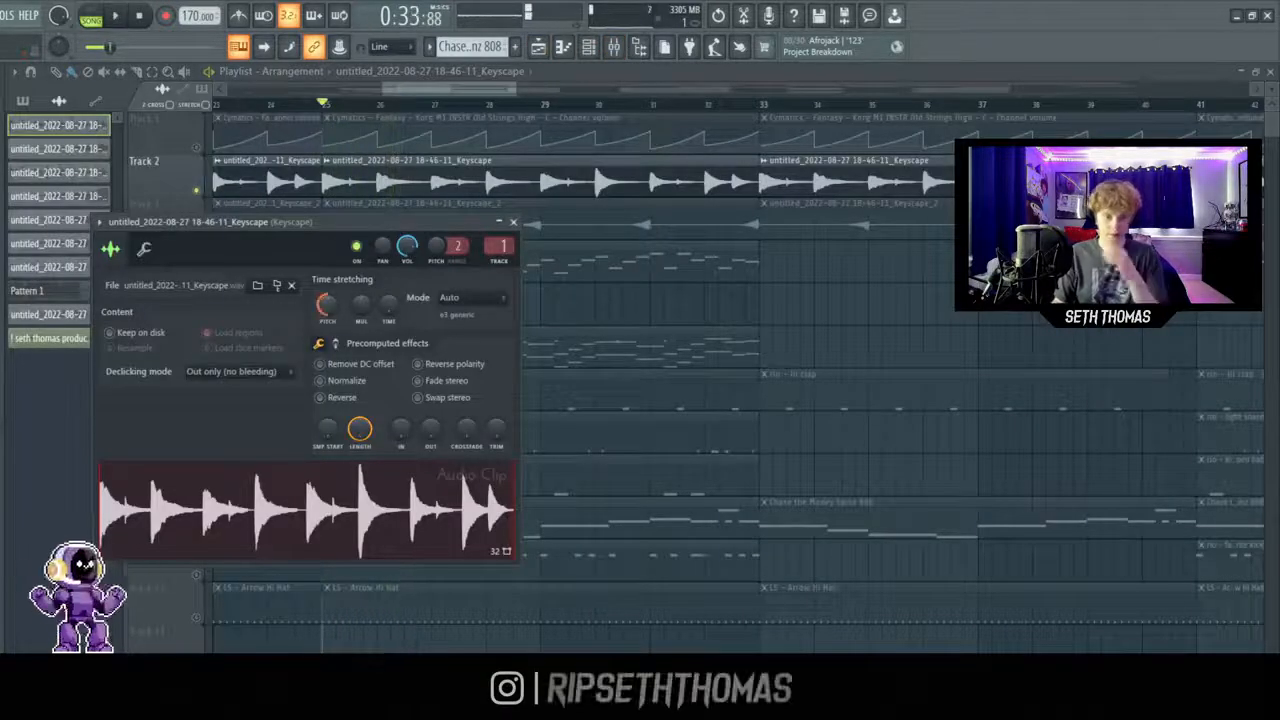
left_click(513, 222)
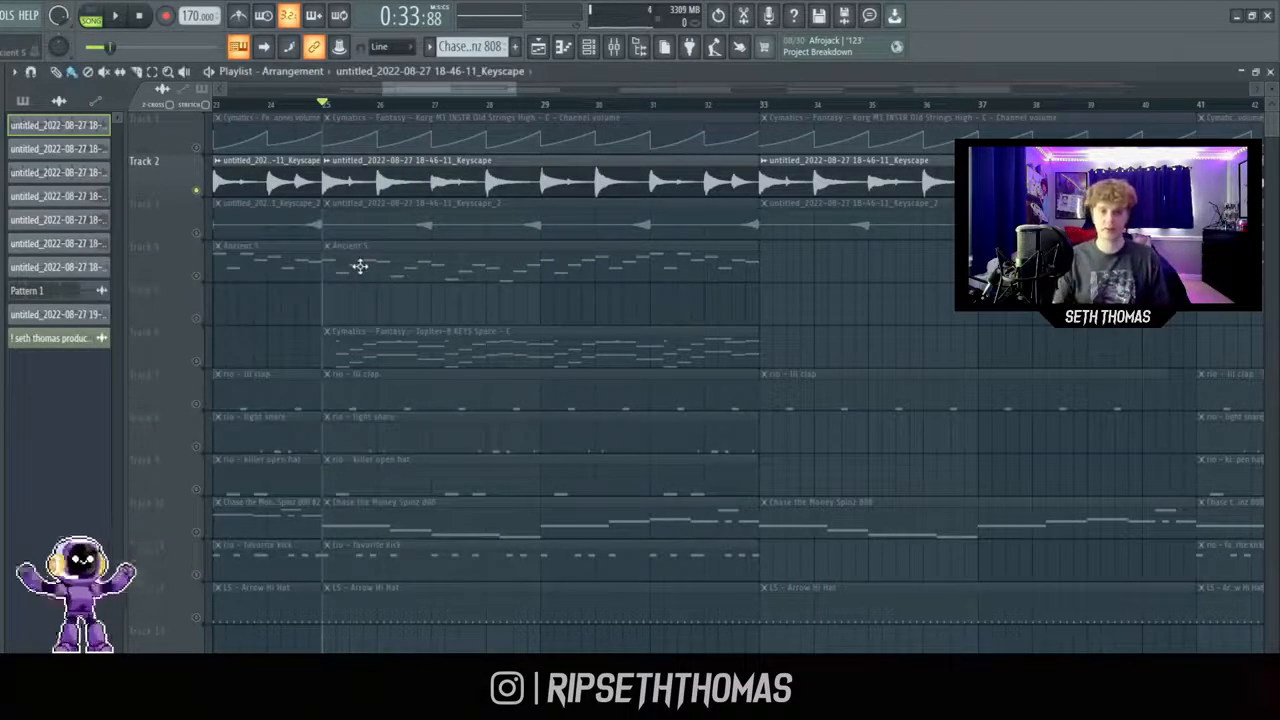
Audition the soloed Keyscape melody on Track 2 from bar 25
key("space")
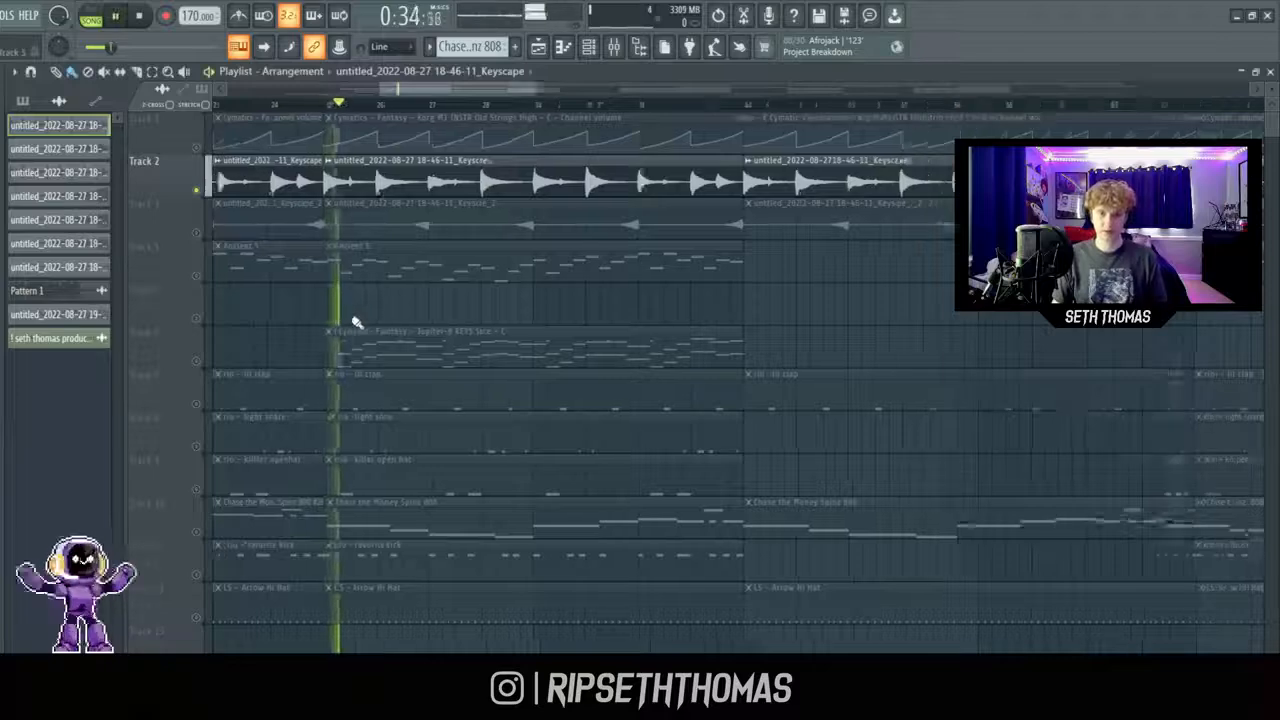
scroll(338, 305, "down", 3)
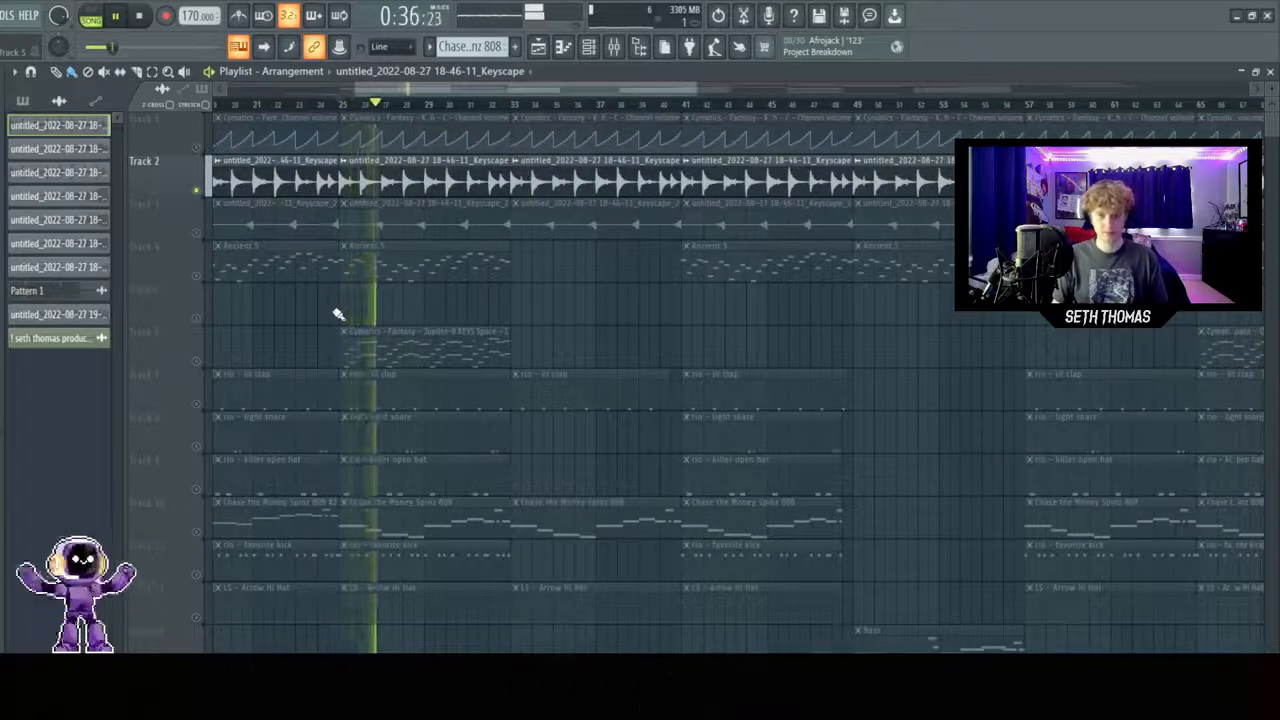
key("space")
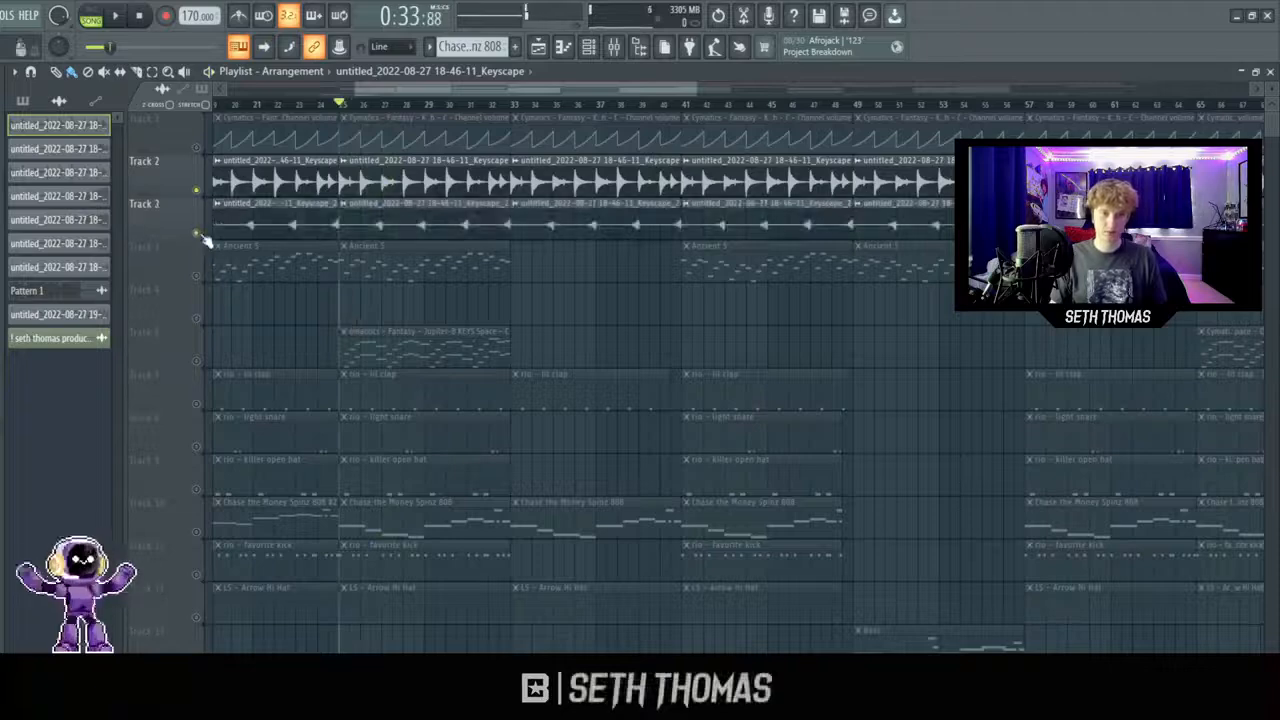
scroll(357, 300, "up", 3)
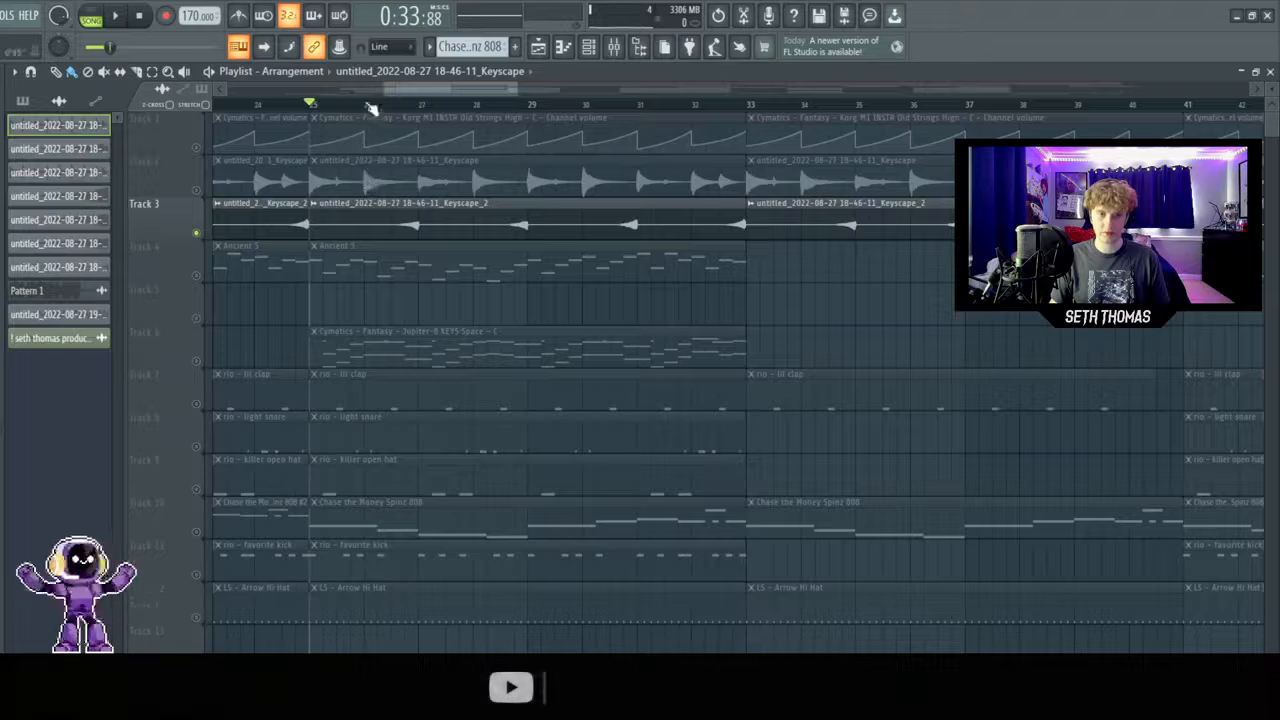
left_click_drag(367, 106, 430, 136)
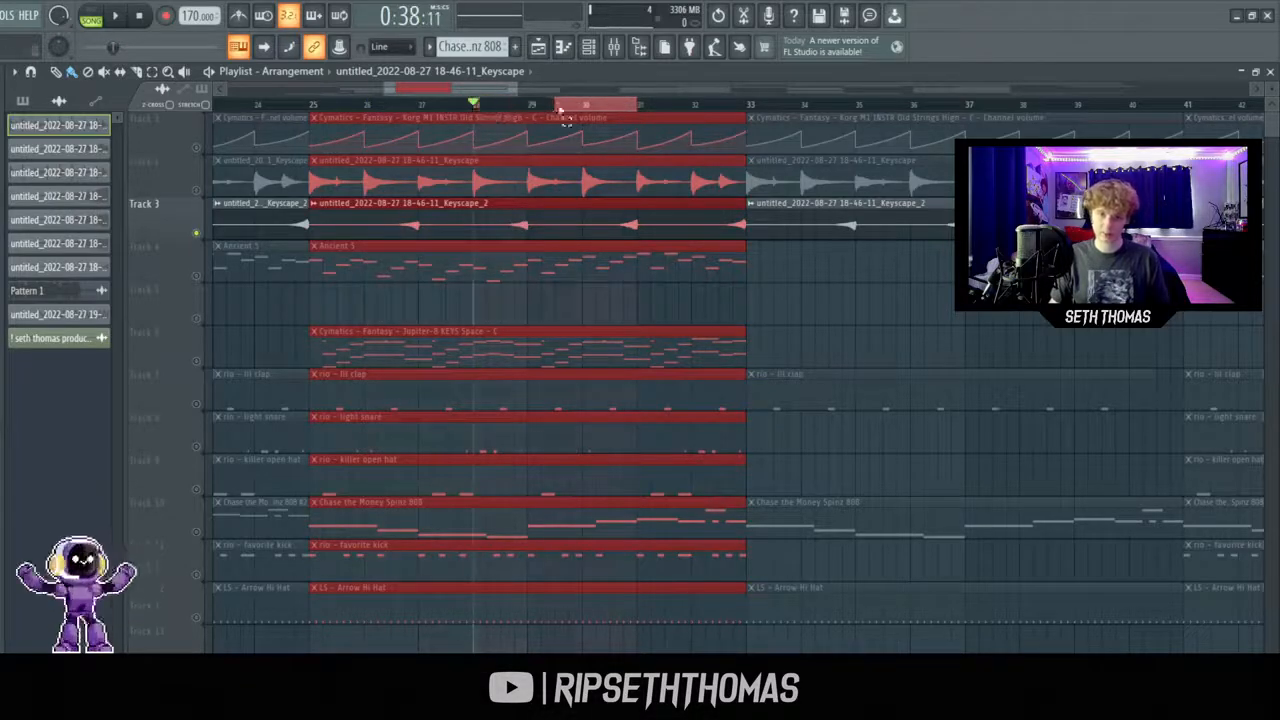
key("ctrl+d")
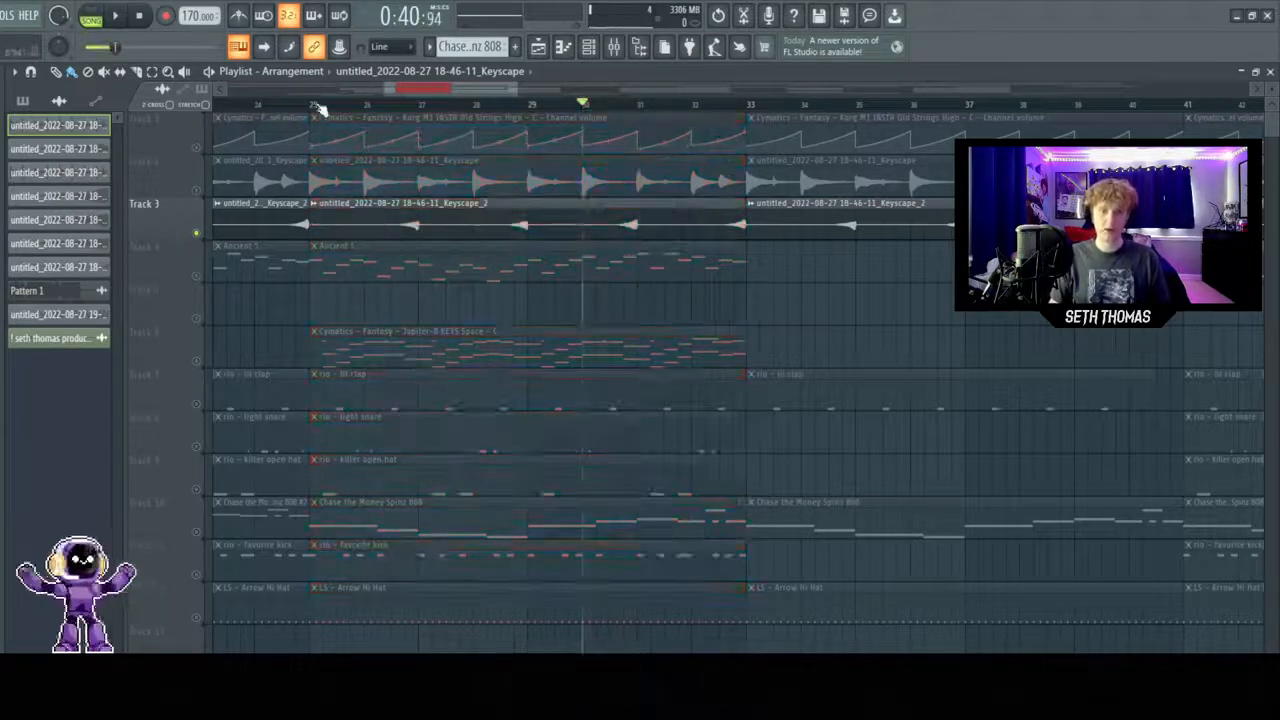
Inspect the channel settings of the Keyscape_2 clip on Track 3 and audition that track alone from bar 25
double_click(389, 226)
key("Escape")
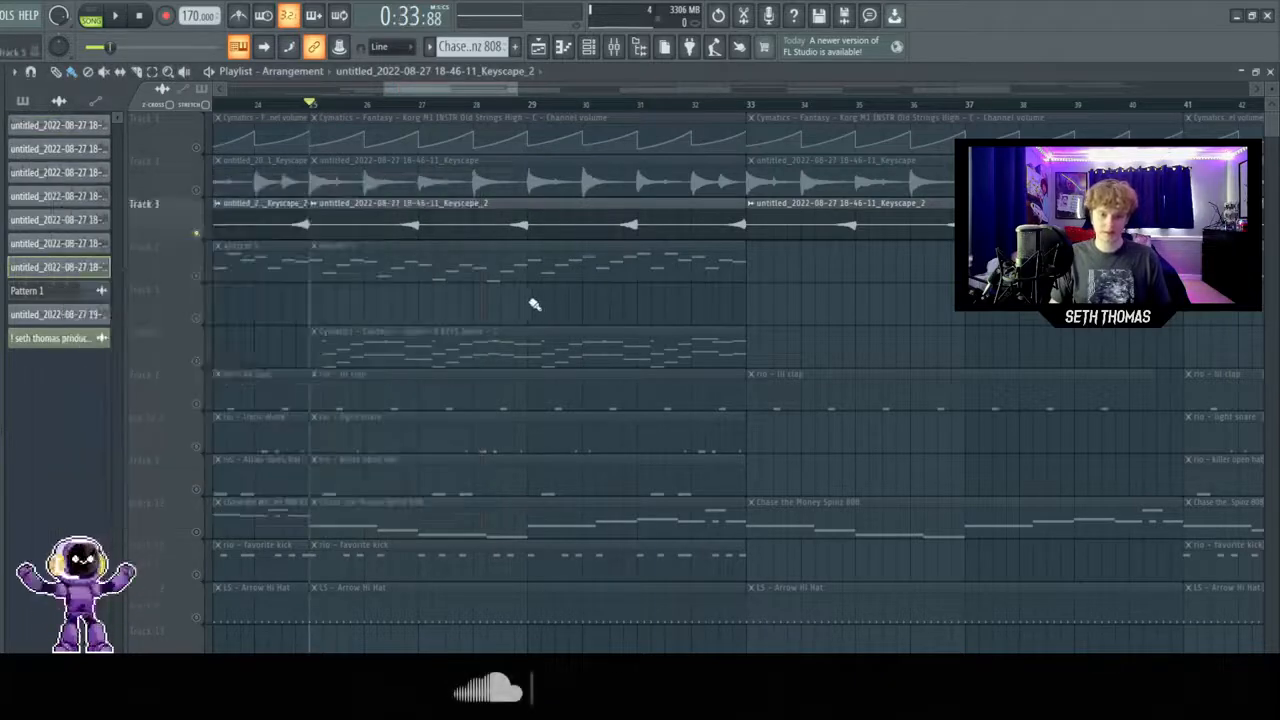
double_click(395, 263)
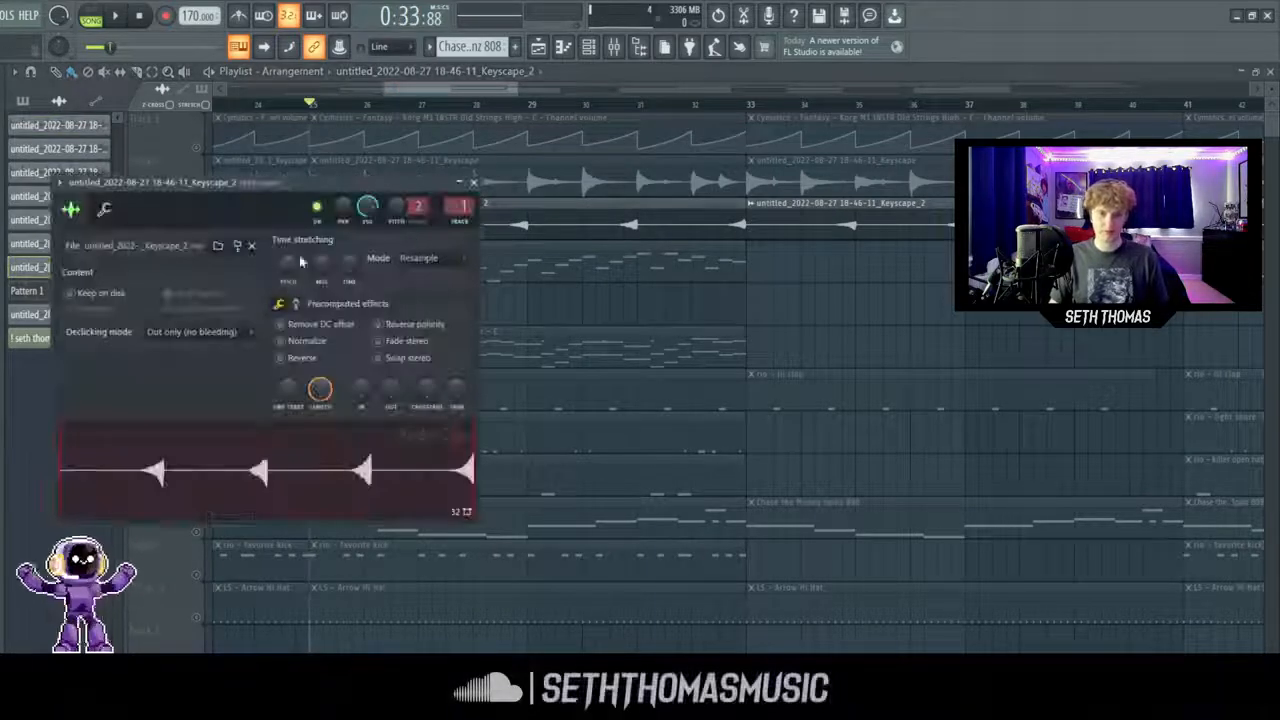
key("Escape")
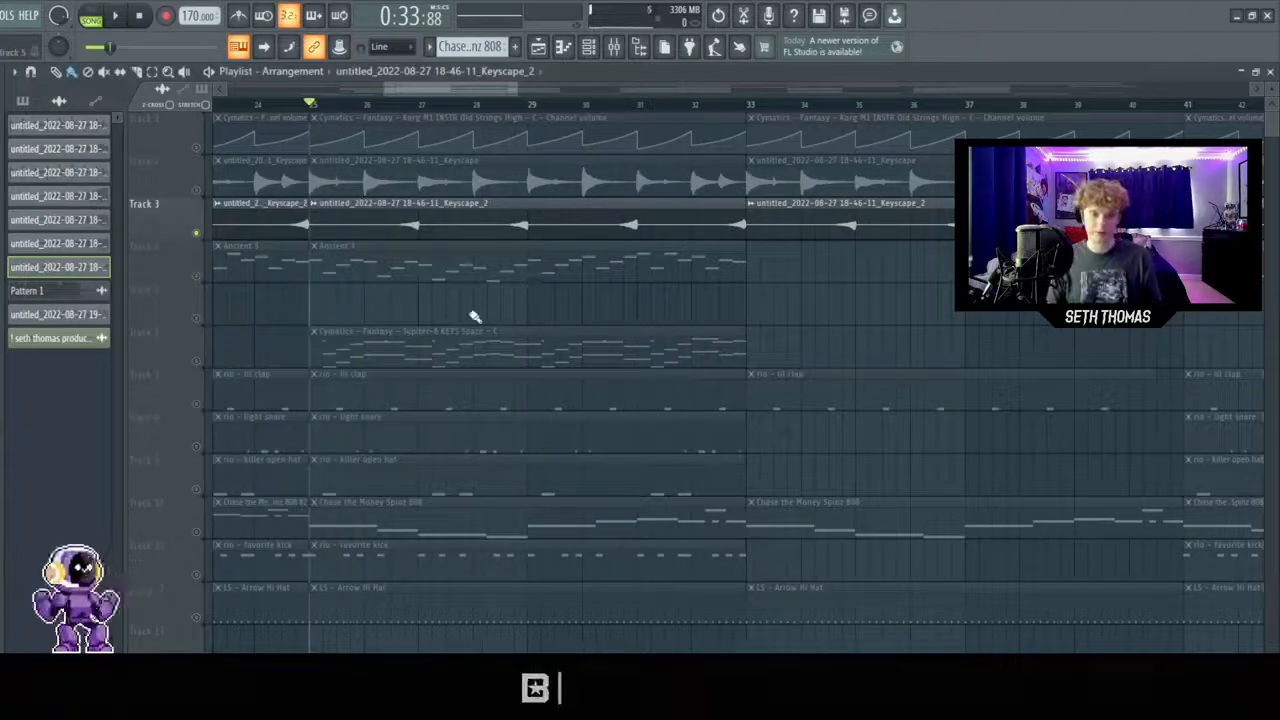
key("space")
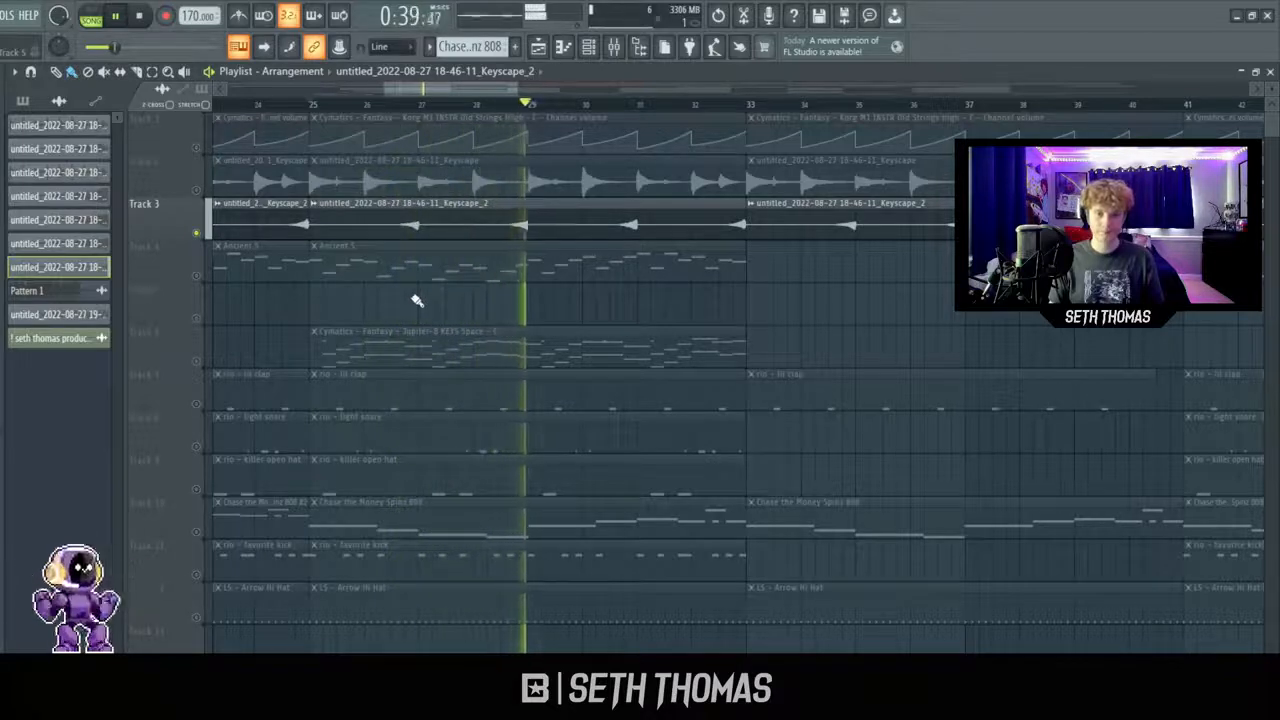
key("space")
Unmute Track 2 and audition both Keyscape layers together from bar 25
left_click(198, 190)
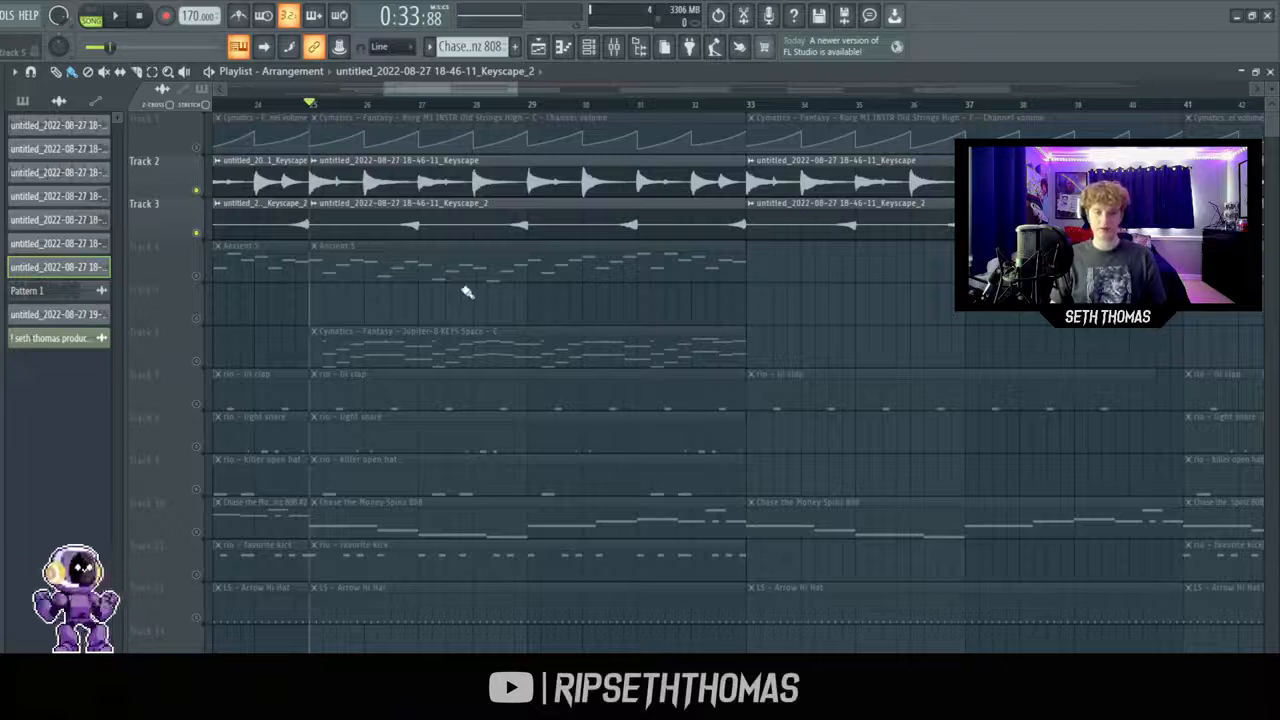
key("space")
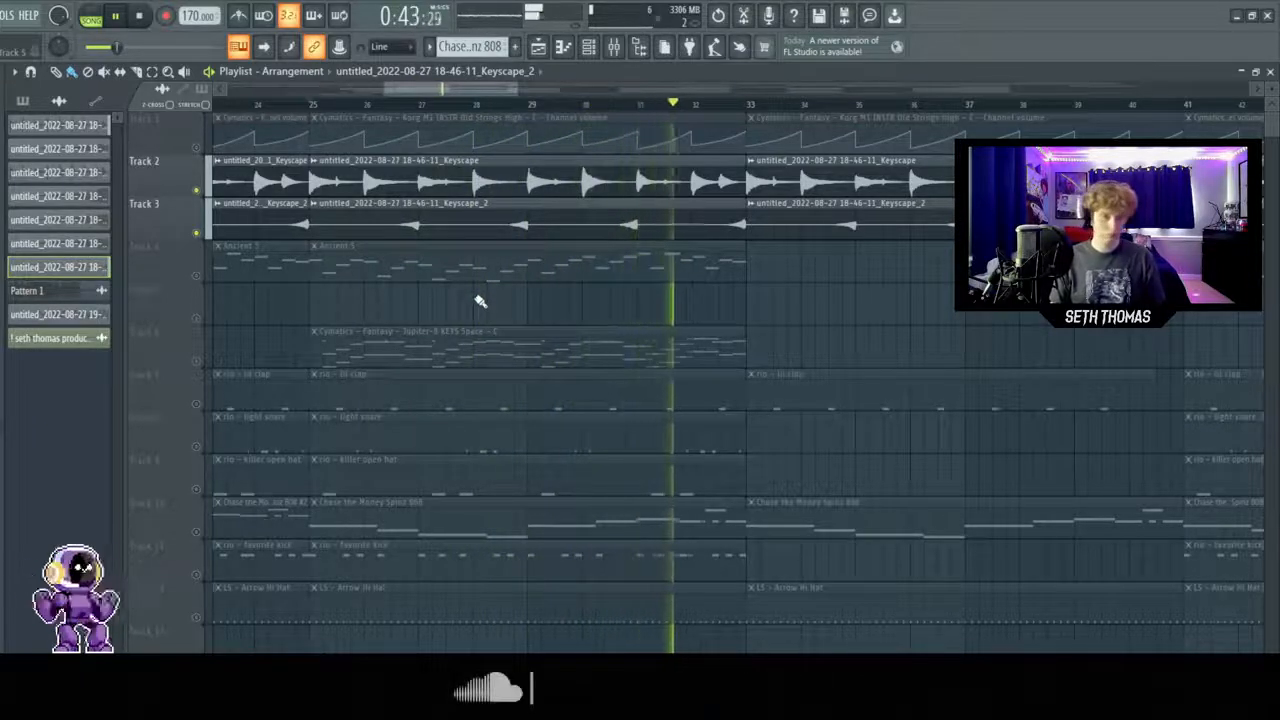
key("space")
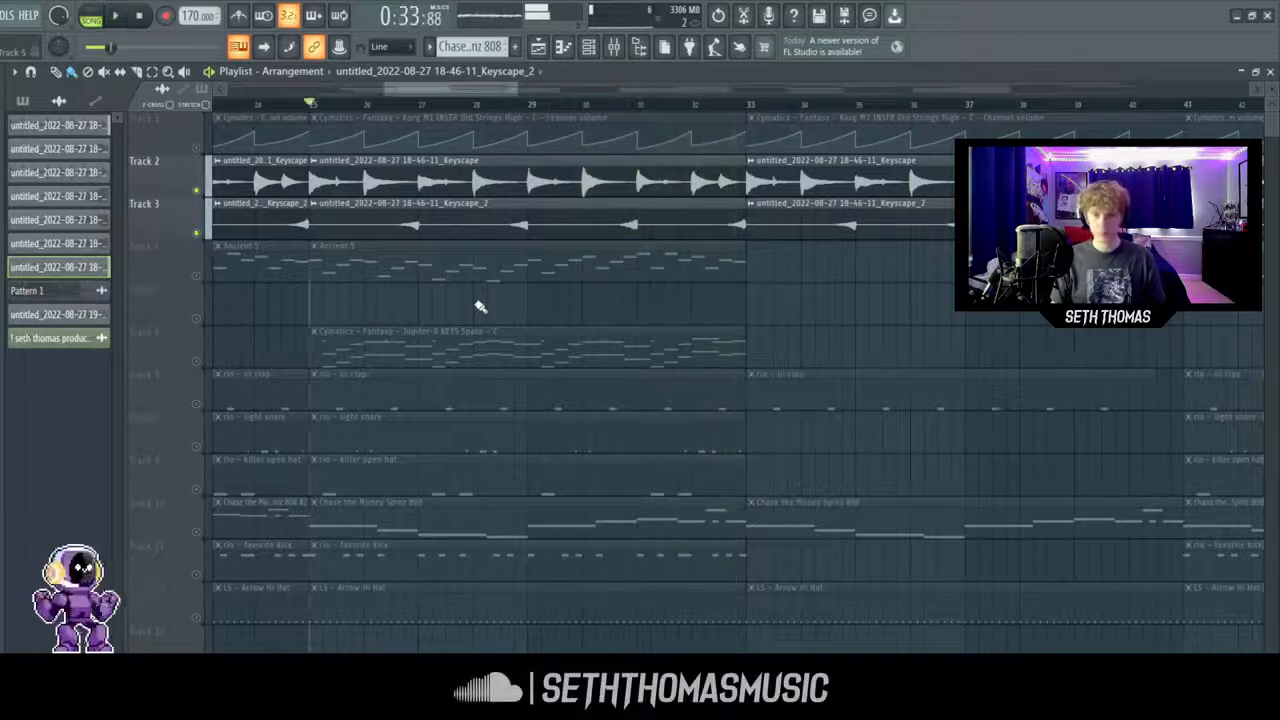
Solo the Ancient 5 pattern track, Track 4, and audition it from bar 25
right_click(197, 277)
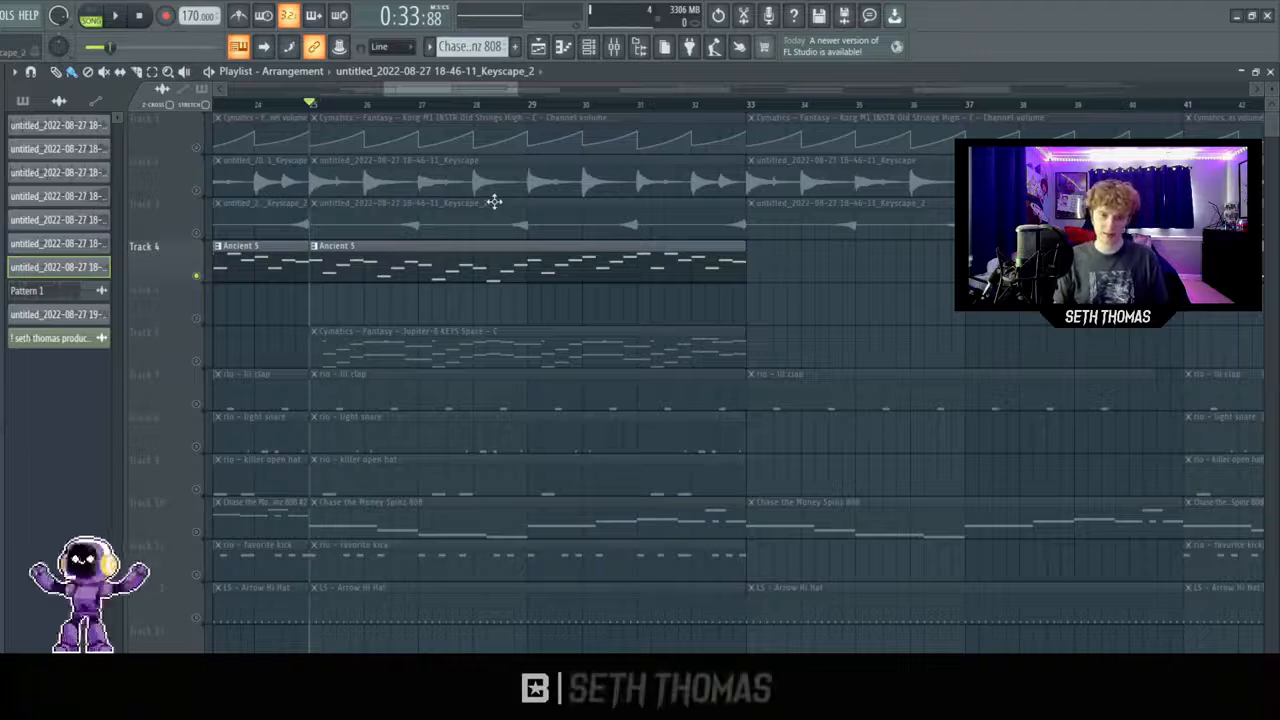
key("space")
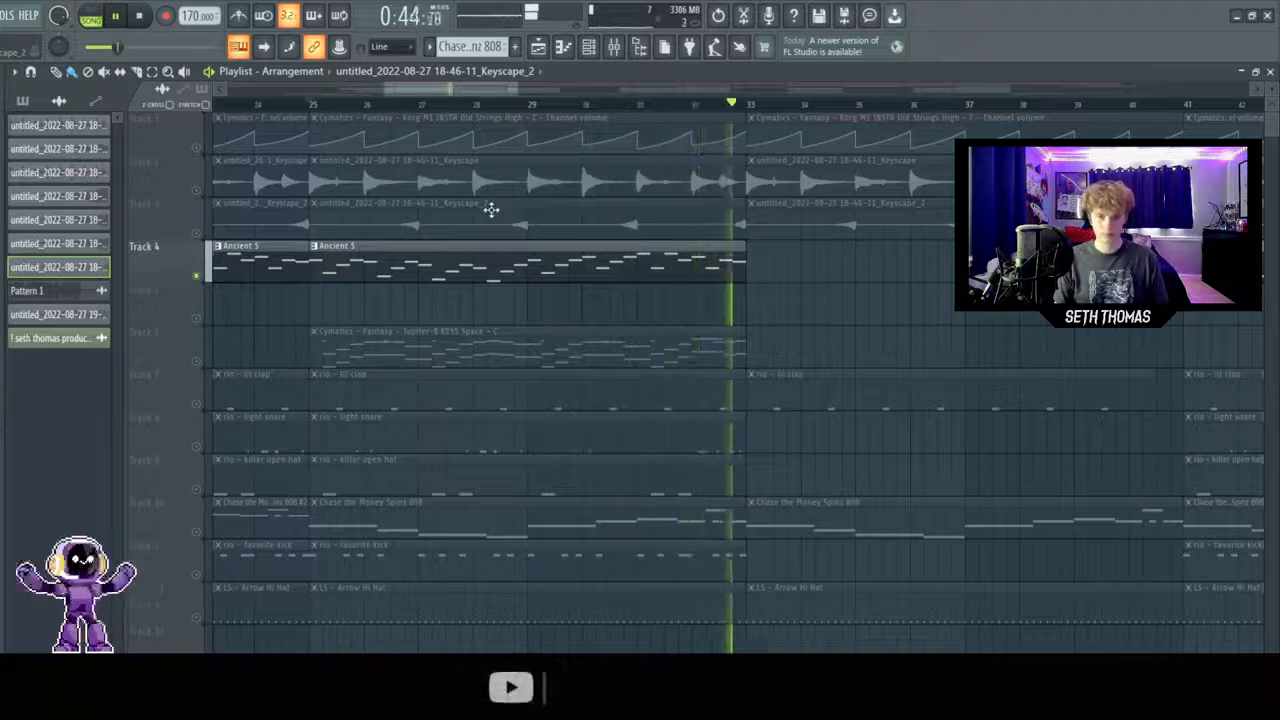
key("space")
Solo the Korg M1 Old Strings High track, Track 5, and select the timeline from bar 9 to bar 17
scroll(370, 273, "down", 4)
scroll(249, 312, "up", 2)
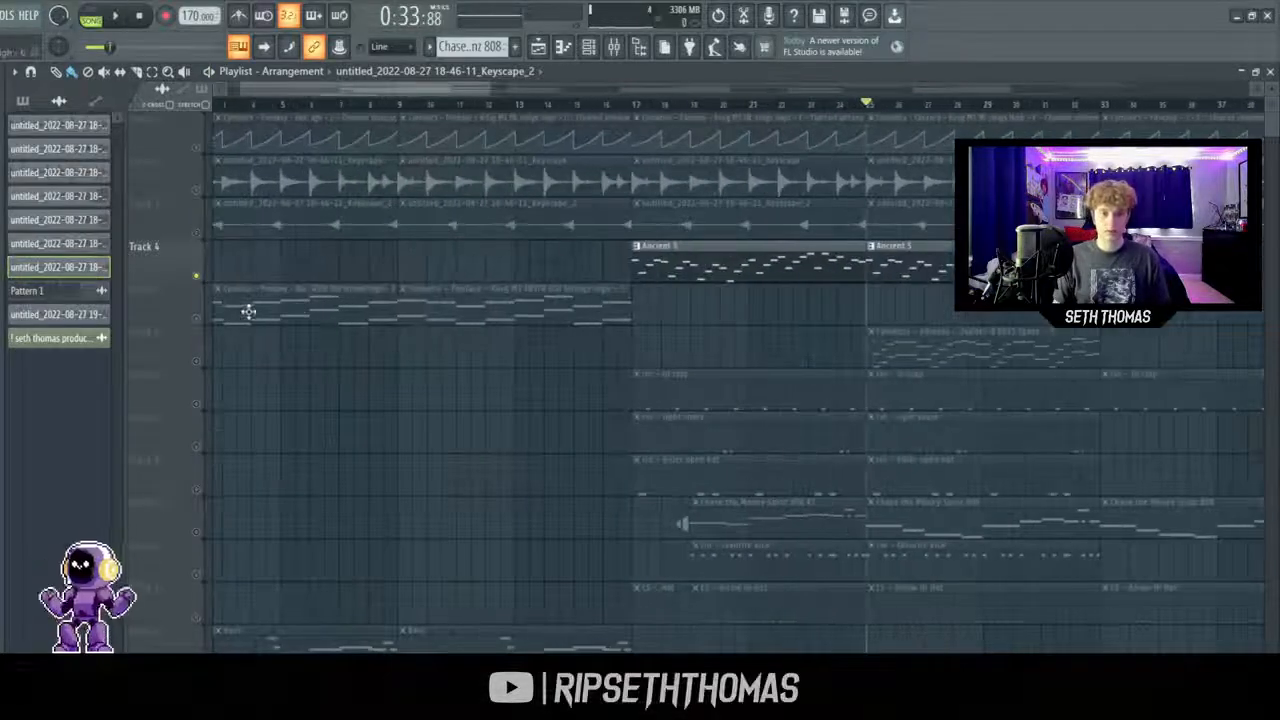
right_click(198, 320)
left_click_drag(400, 106, 632, 106)
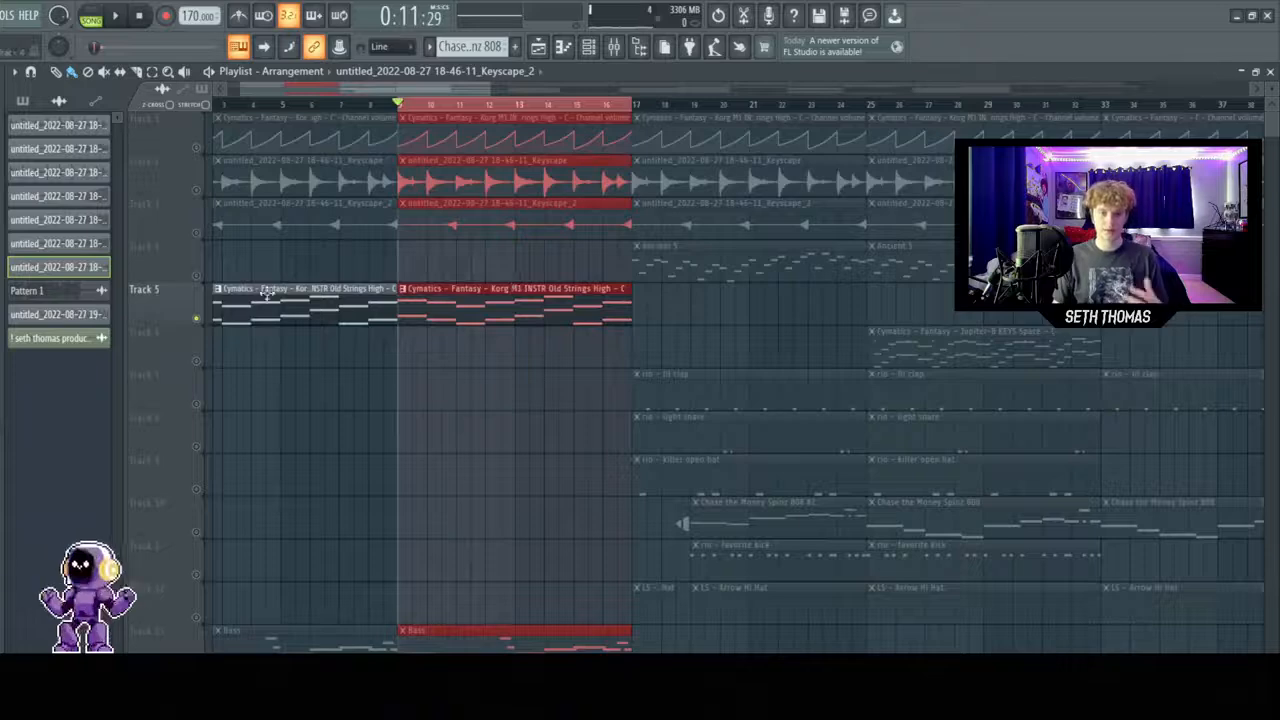
Look over where the Track 5 strings occur in the arrangement and audition them from bar 9
scroll(466, 354, "down", 3)
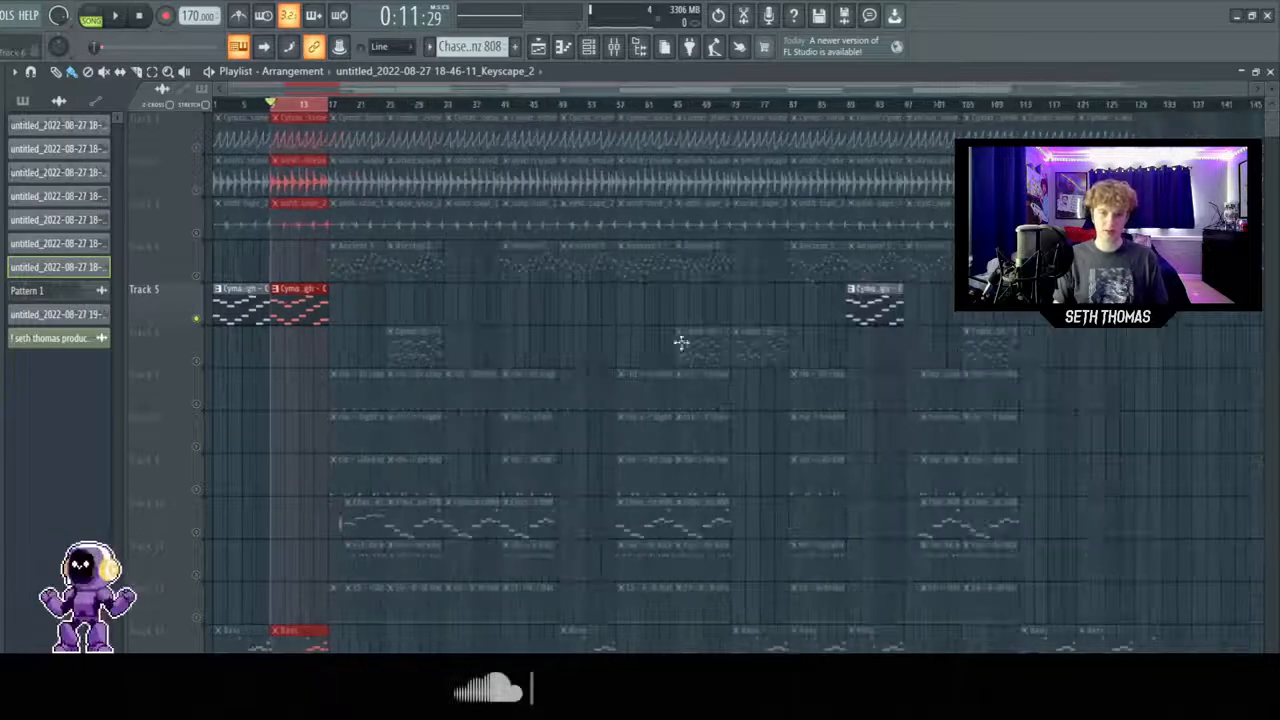
scroll(194, 308, "up", 4)
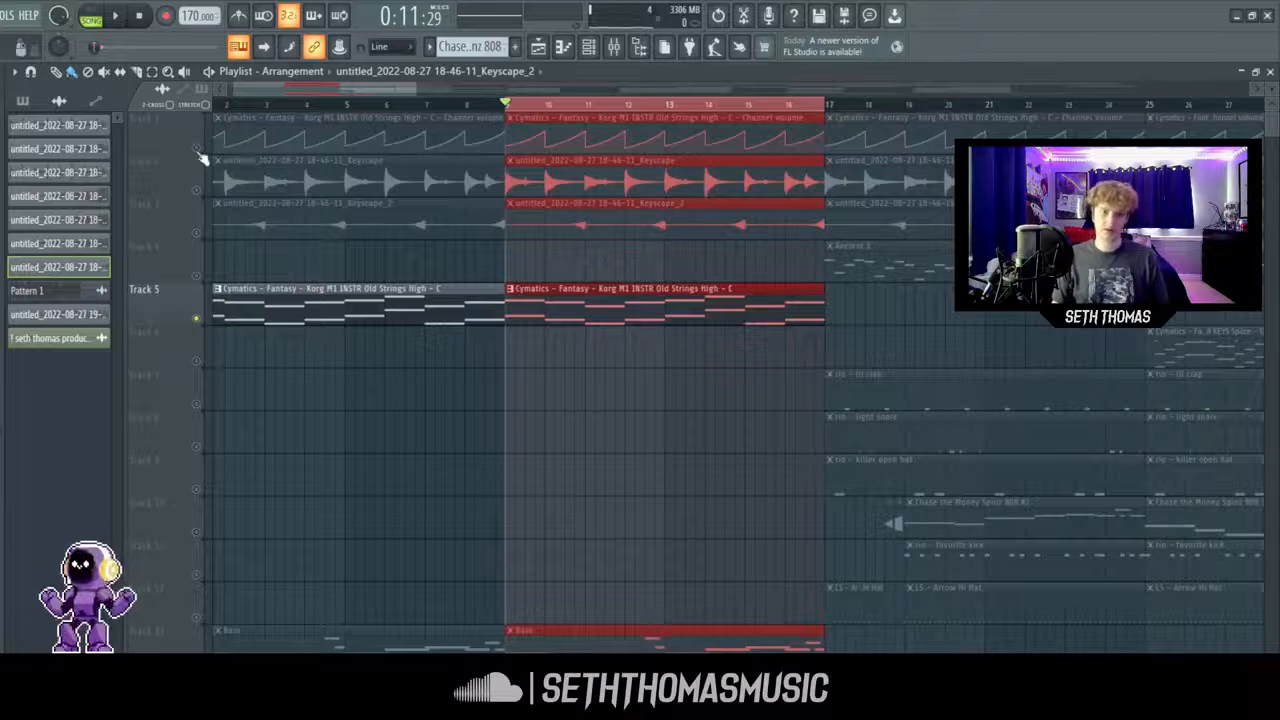
key("space")
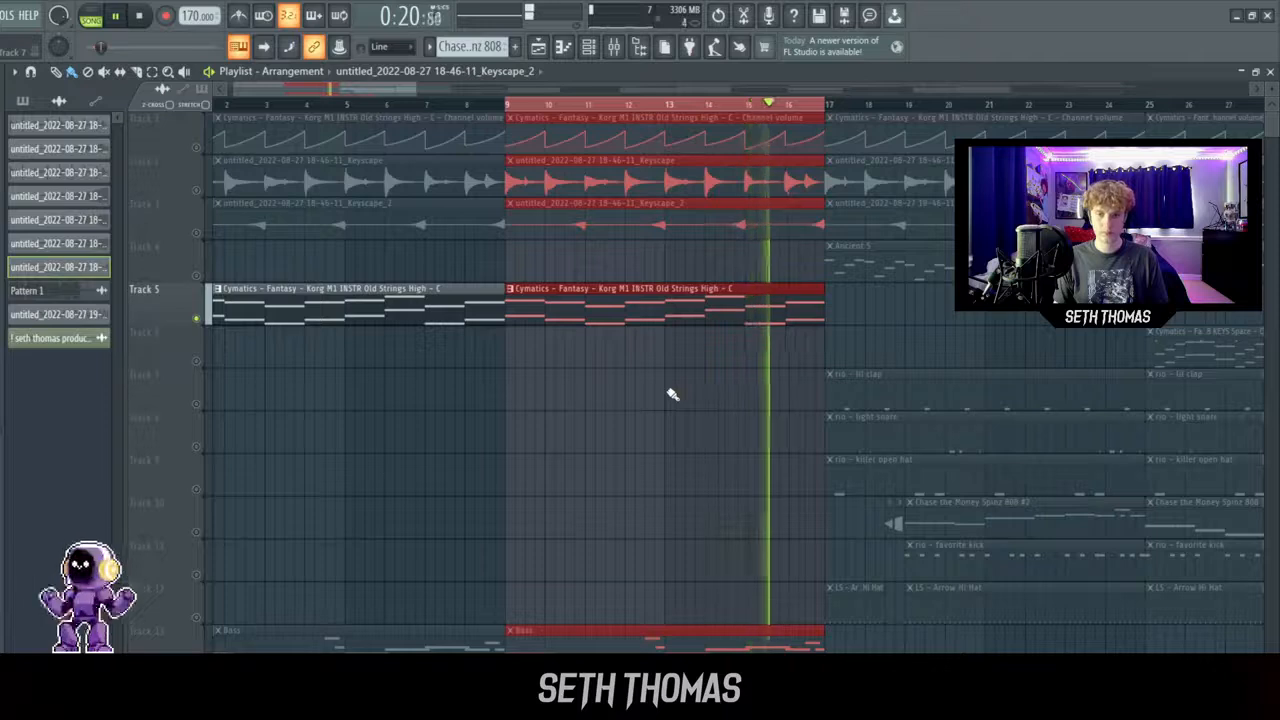
key("space")
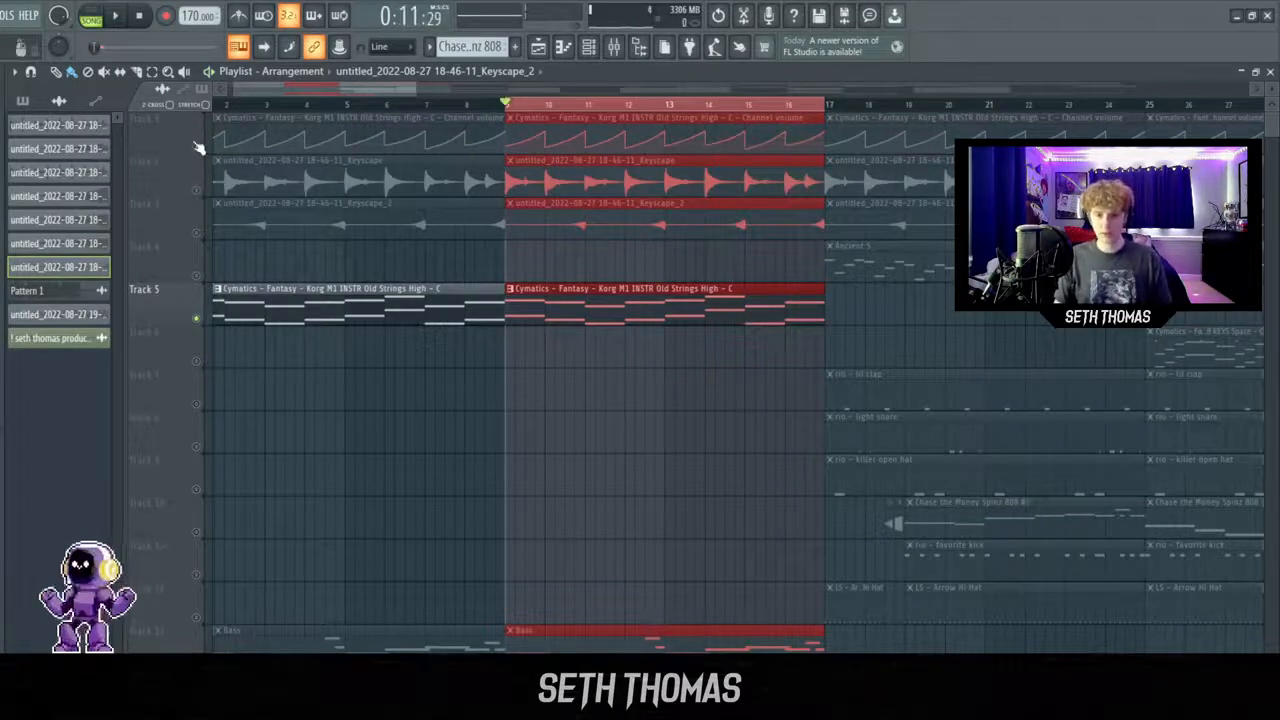
Unmute the channel volume automation on Track 1 and audition the Track 5 strings with it from bar 9
left_click(197, 147)
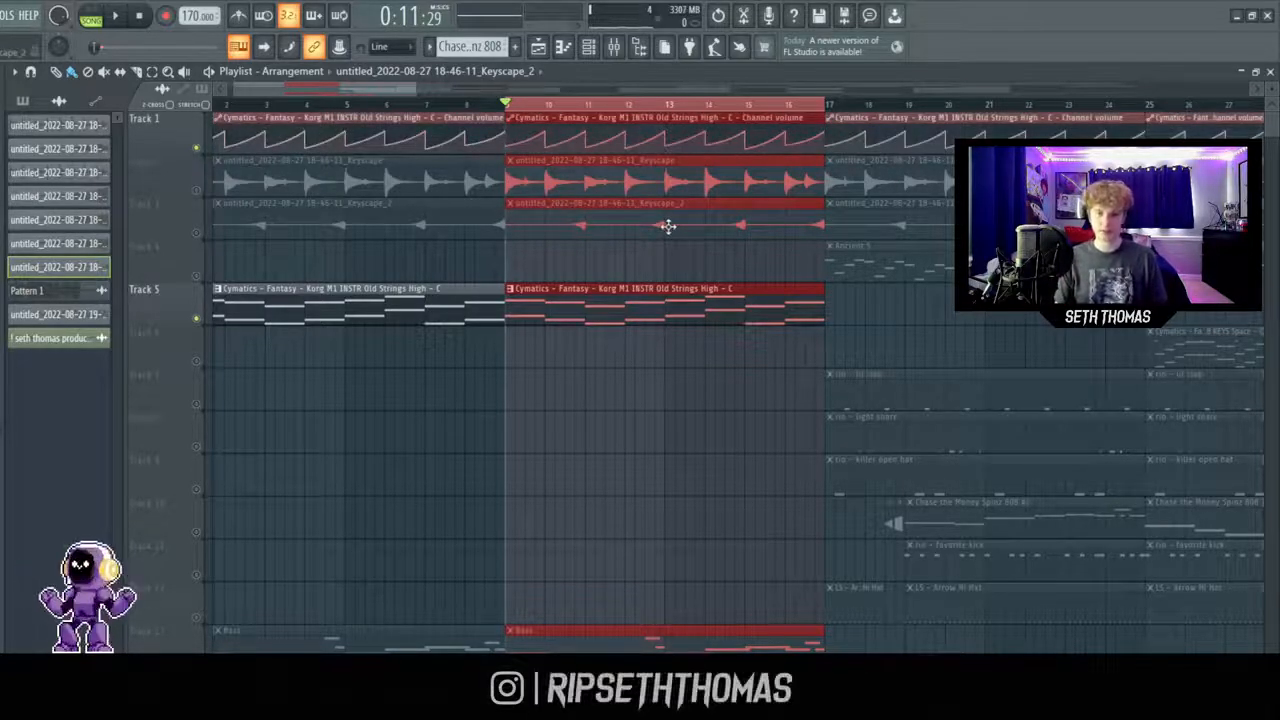
key("space")
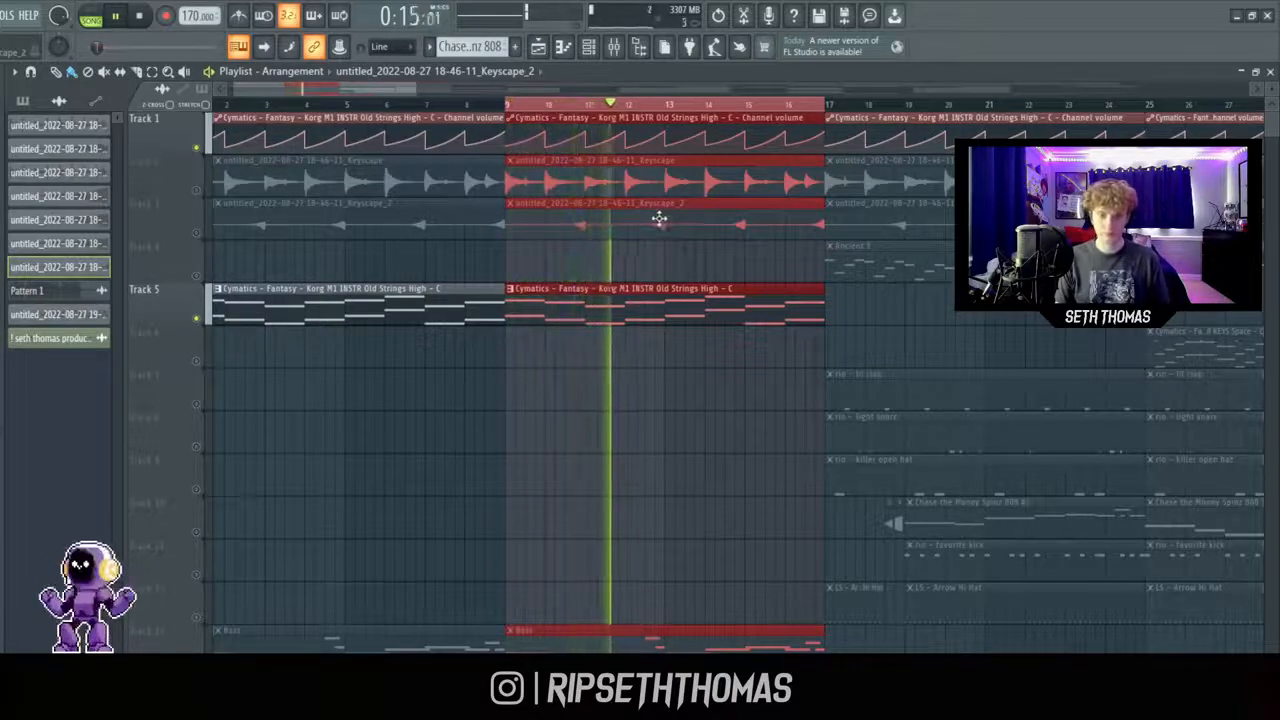
key("space")
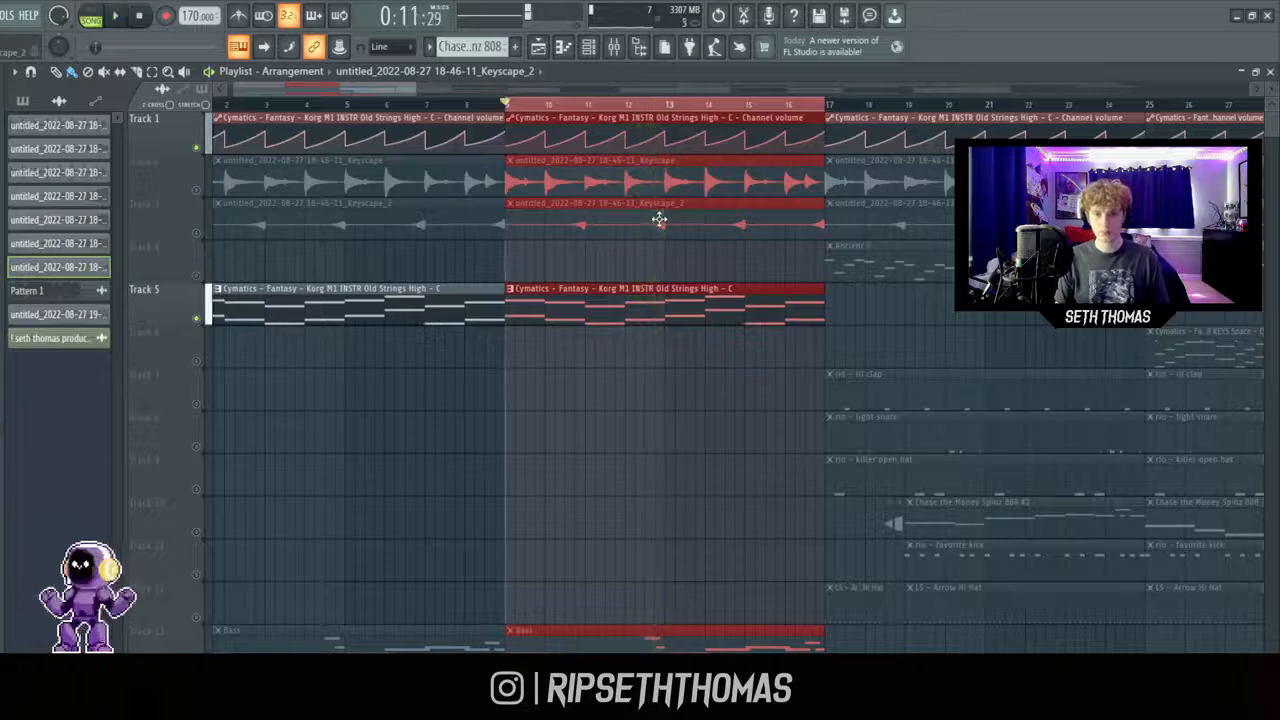
scroll(529, 345, "down", 3)
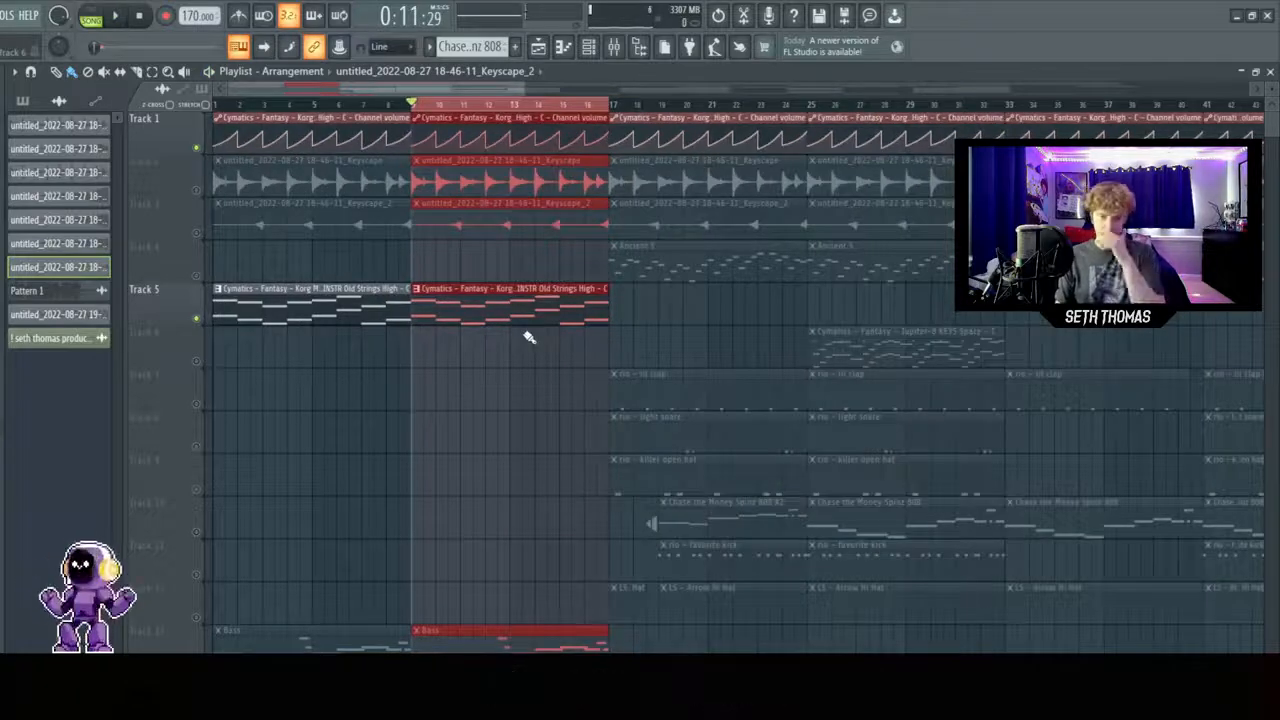
Solo the Piano lead pattern on Track 14 and audition it from bar 9
scroll(518, 340, "down", 3)
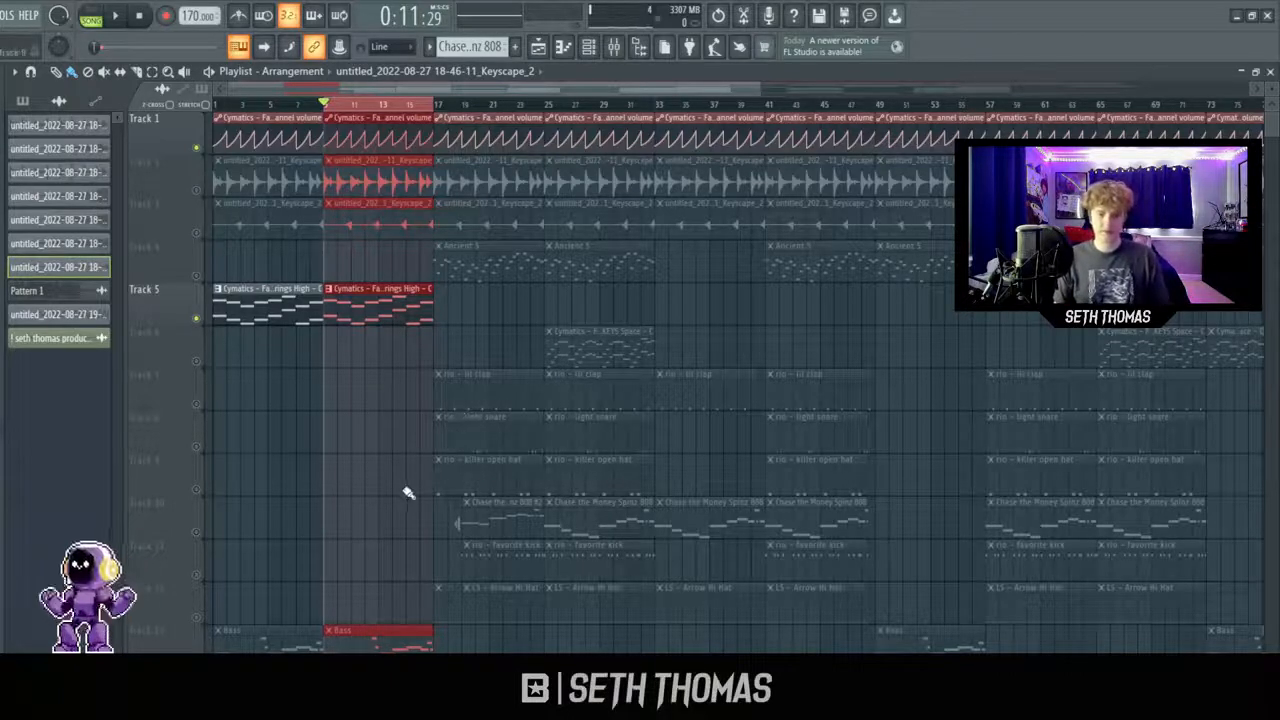
scroll(407, 492, "down", 2)
scroll(309, 600, "up", 3)
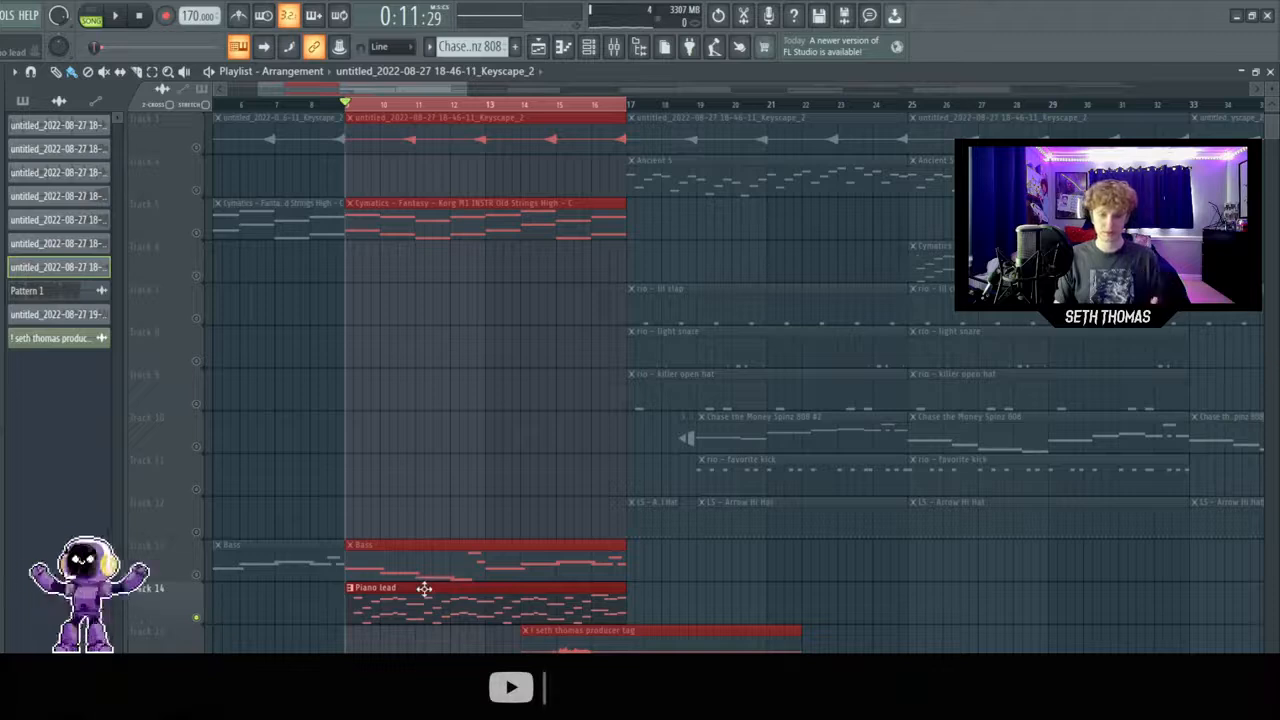
key("space")
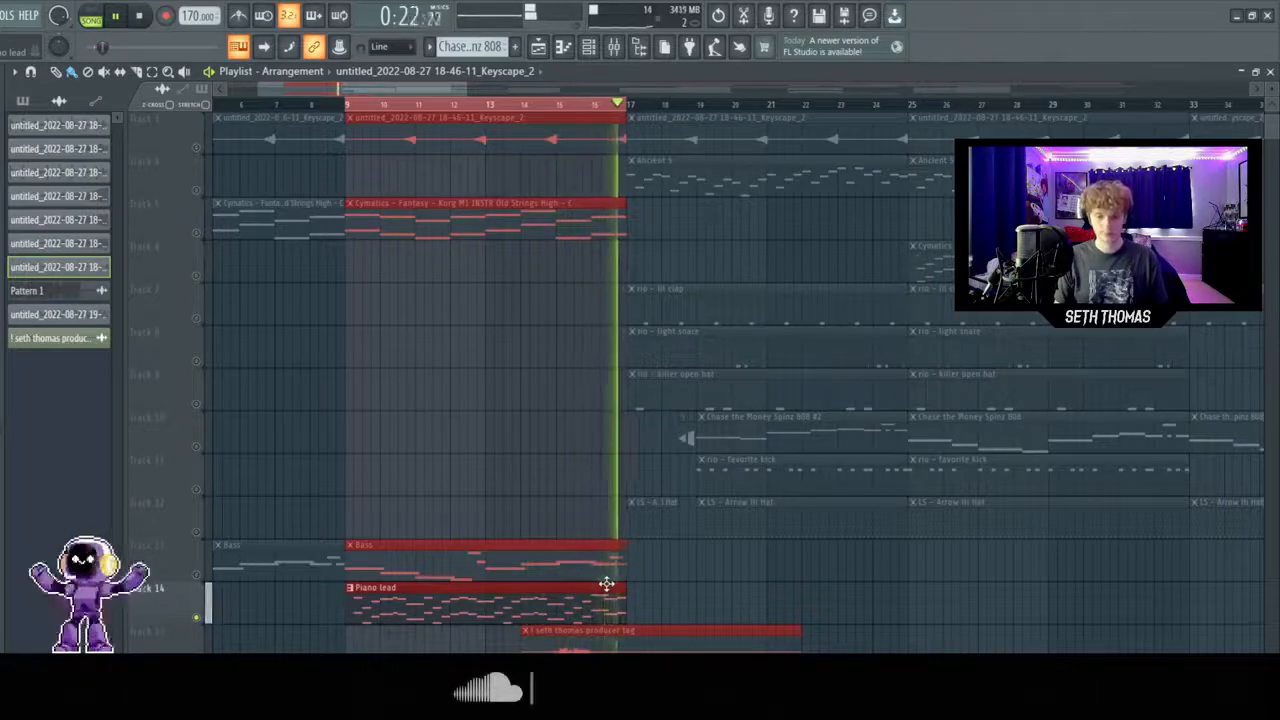
key("space")
Solo the Jupiter-8 KEYS Space track, Track 6, and select the timeline from bar 25 to bar 33
scroll(773, 237, "down", 3)
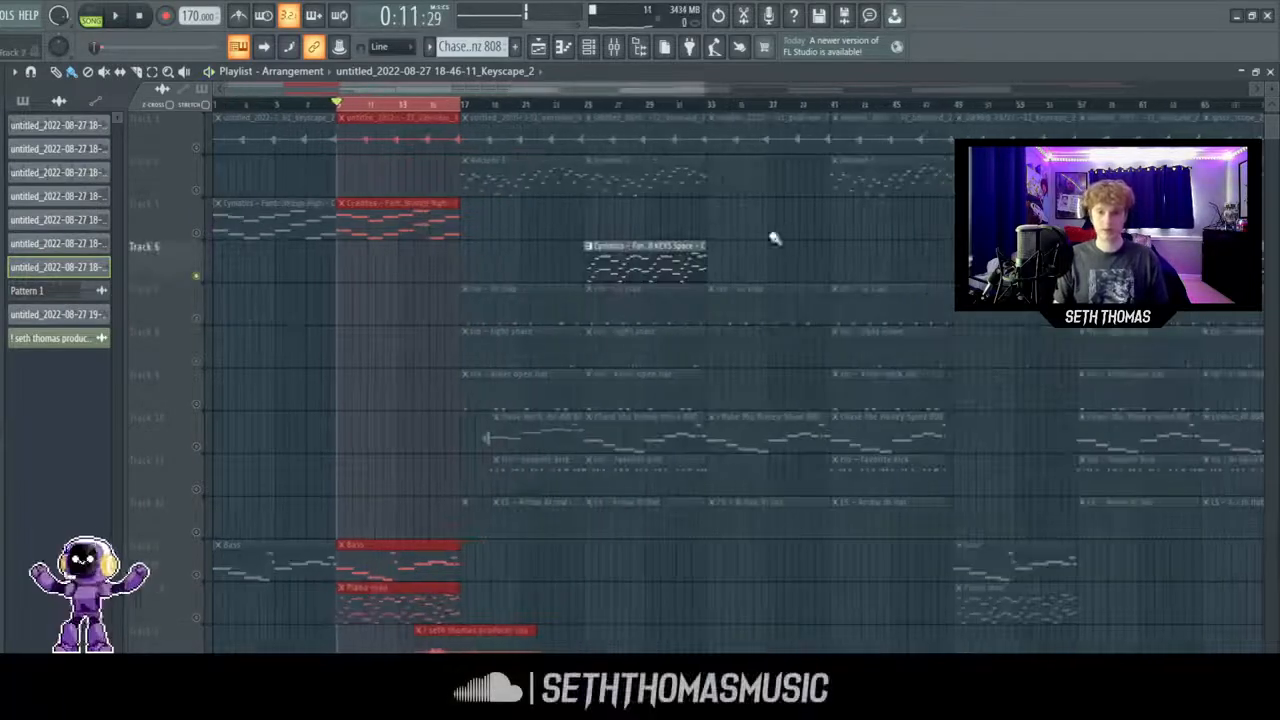
key("ctrl+d")
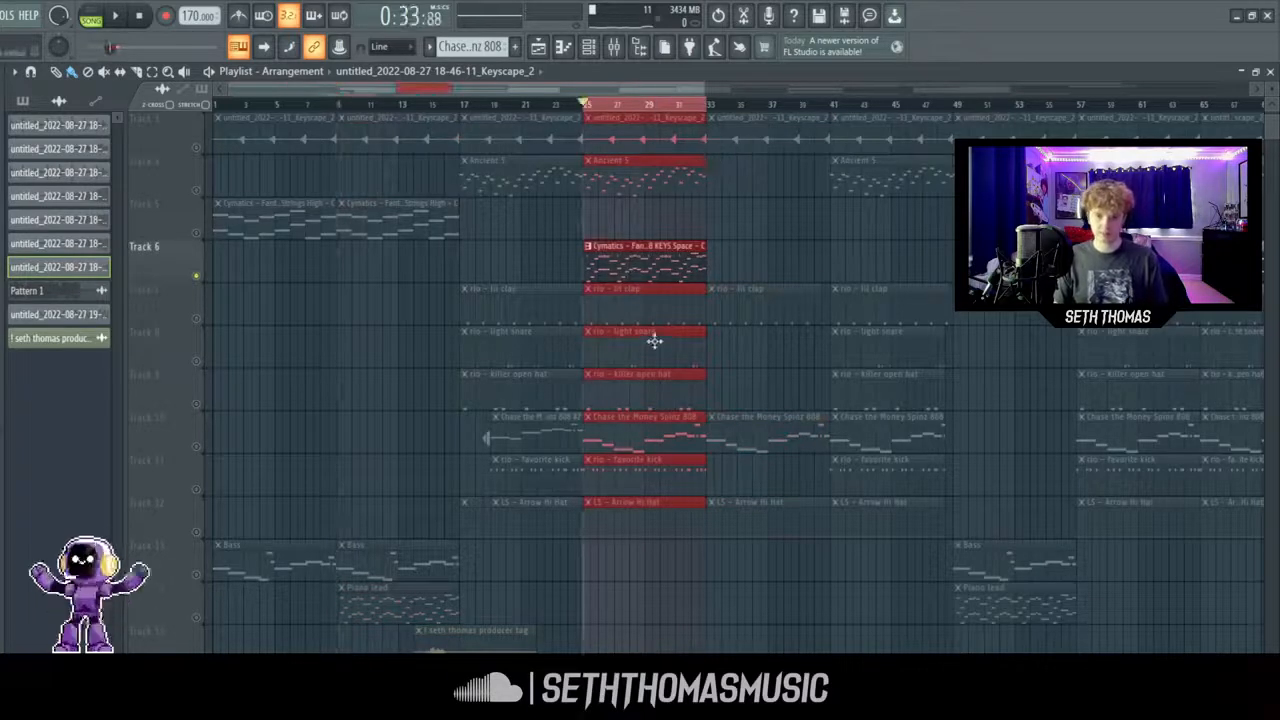
scroll(654, 341, "up", 2)
scroll(622, 385, "down", 2)
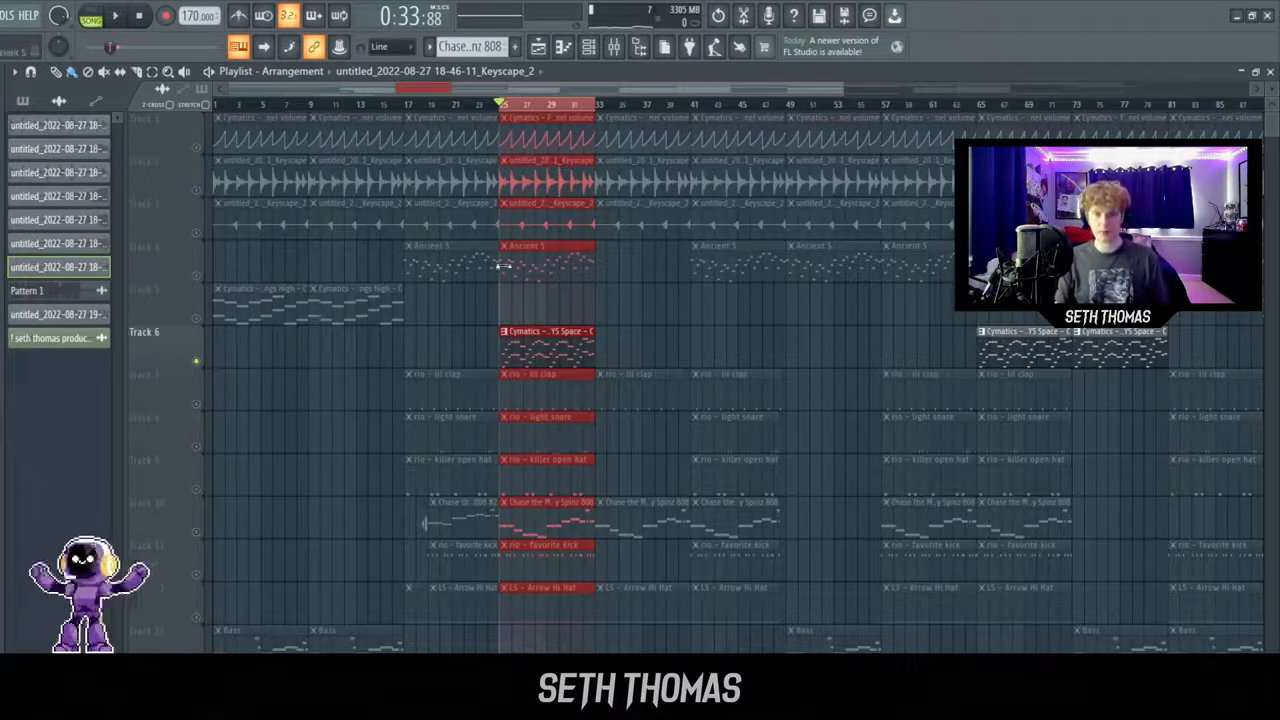
scroll(551, 426, "up", 2)
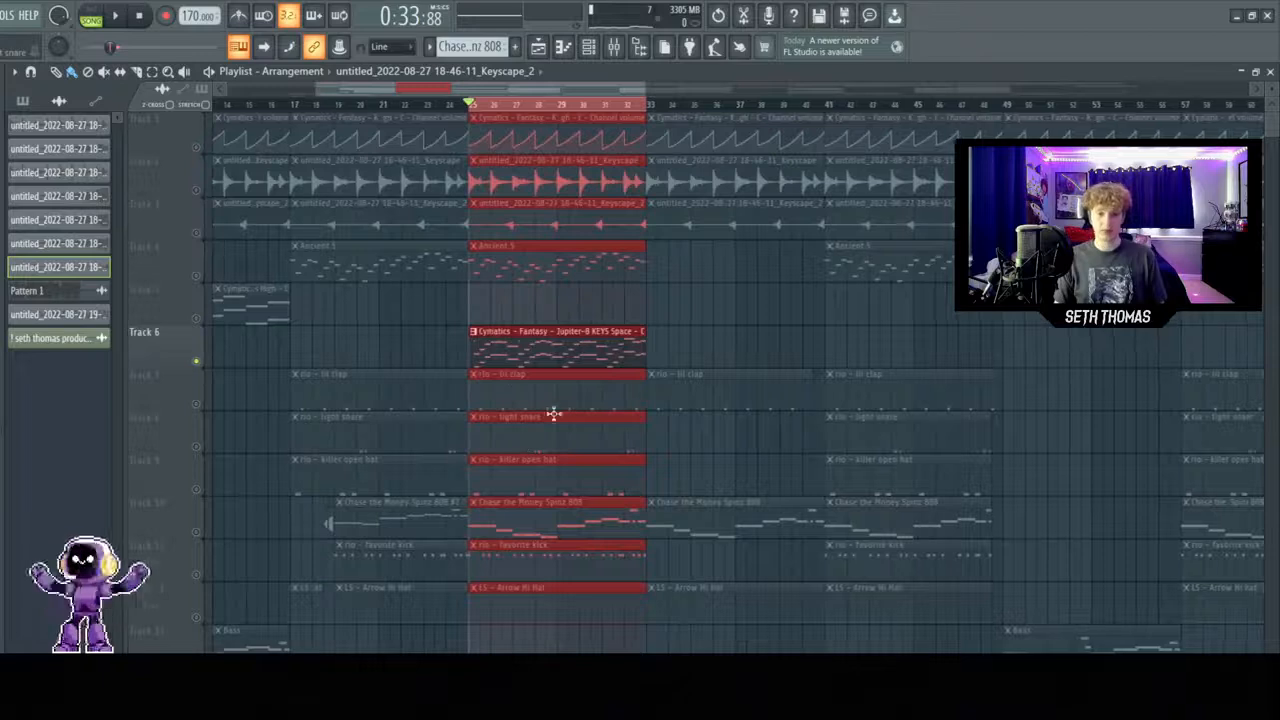
Audition the soloed Track 6 Jupiter-8 keys from bar 25
key("space")
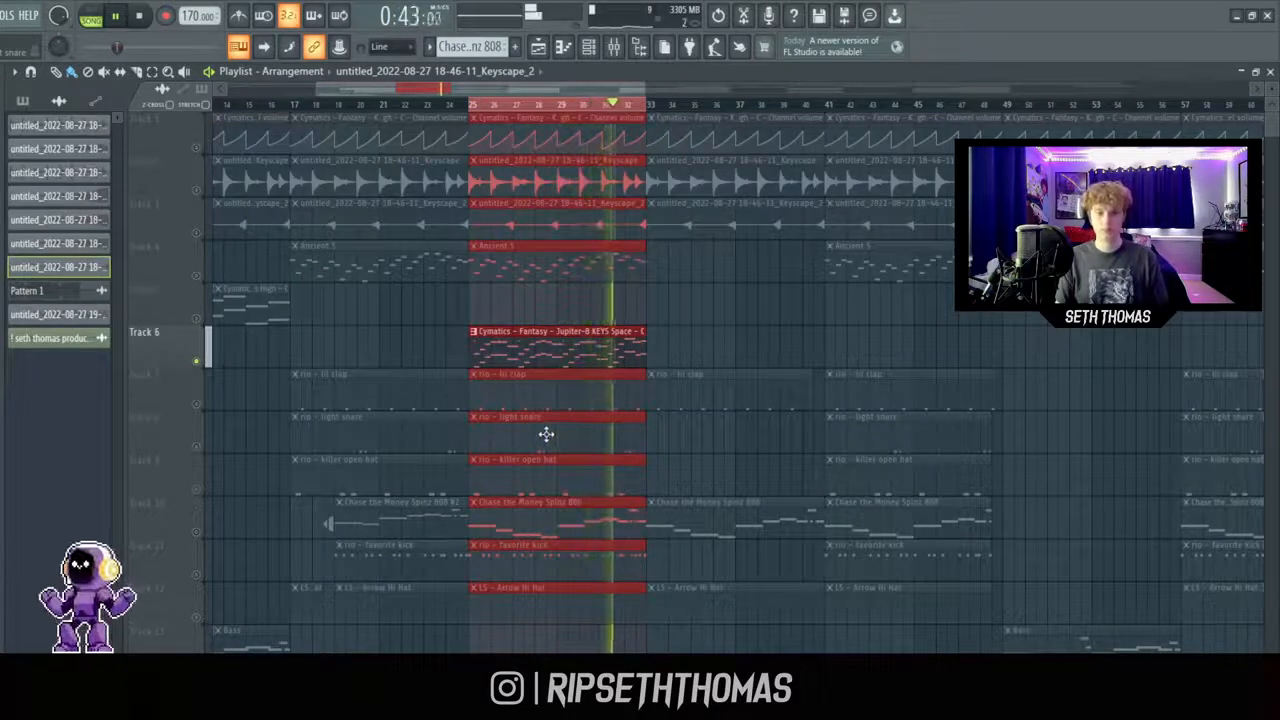
scroll(545, 433, "down", 2)
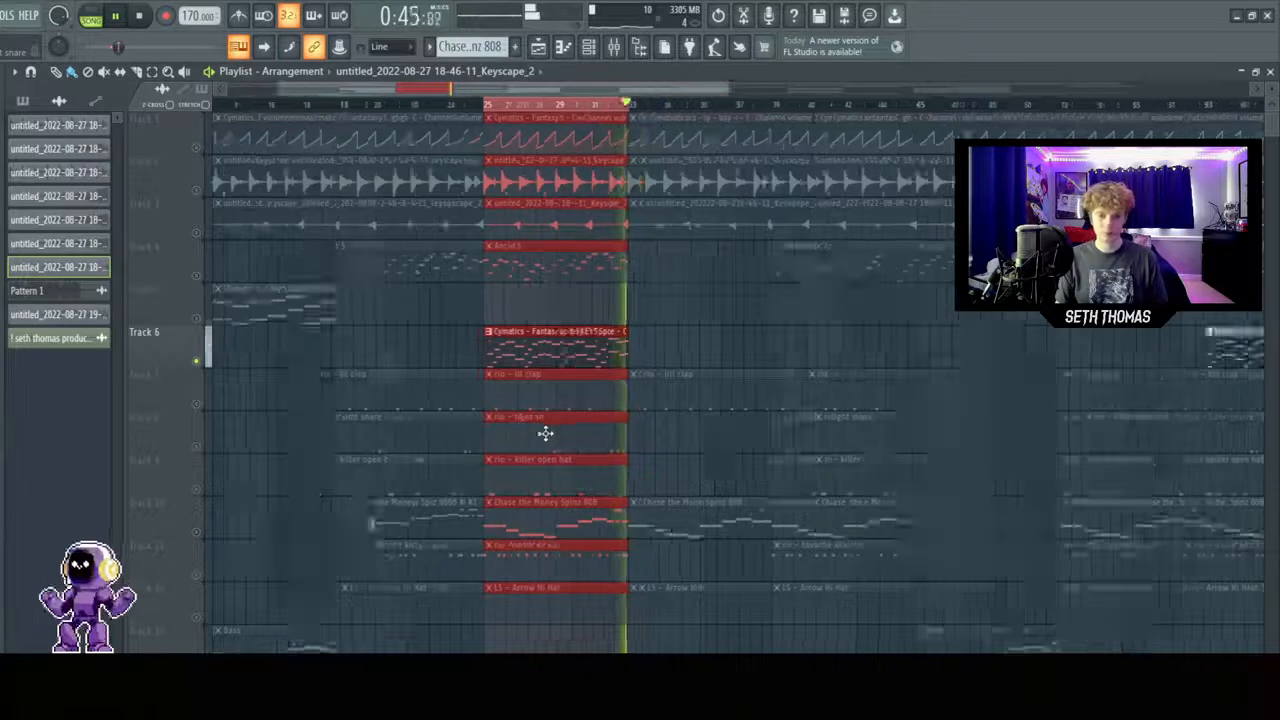
scroll(545, 433, "down", 2)
key("space")
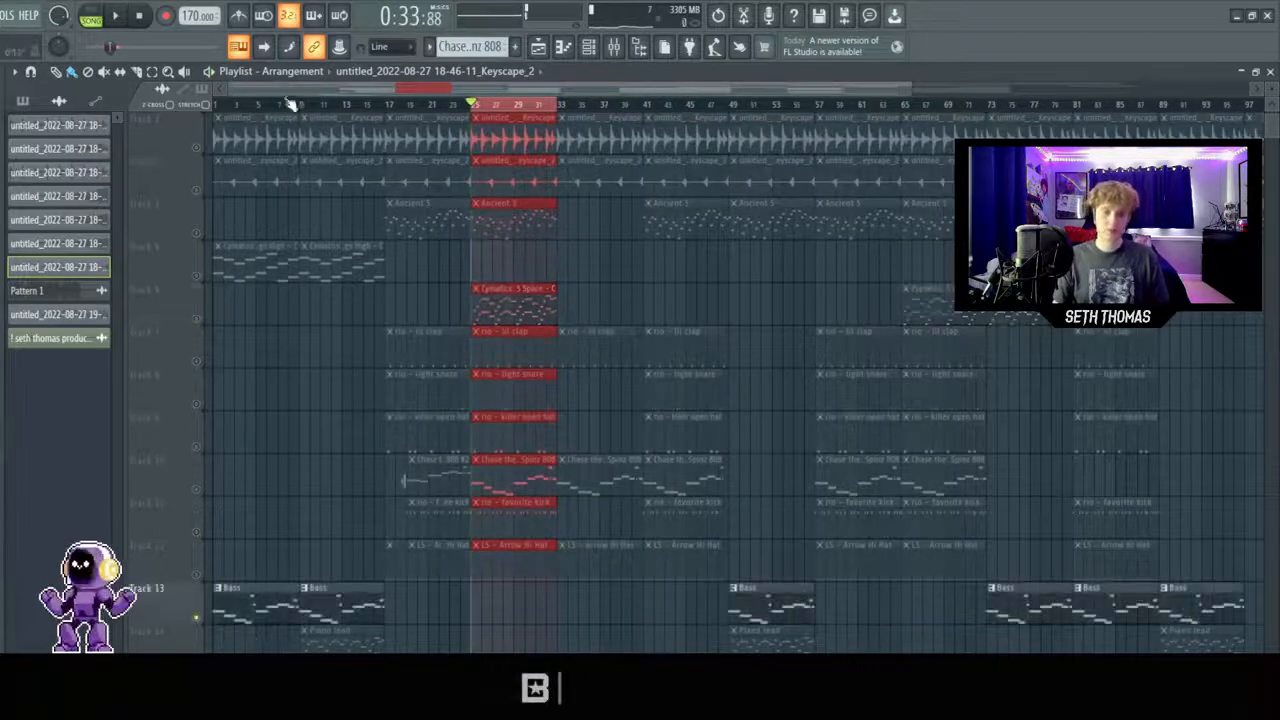
Select the timeline from bar 1 to bar 9 and audition the soloed Bass pattern on Track 13
left_click_drag(289, 104, 214, 104)
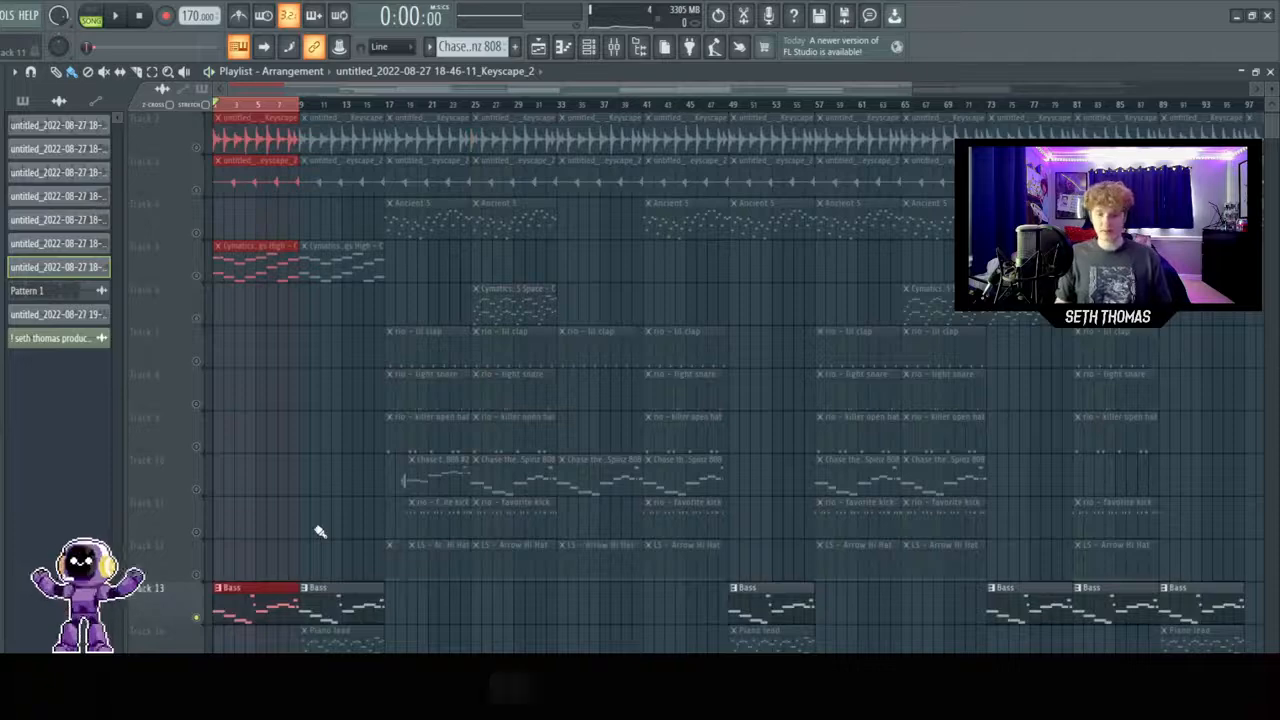
scroll(205, 493, "up", 3)
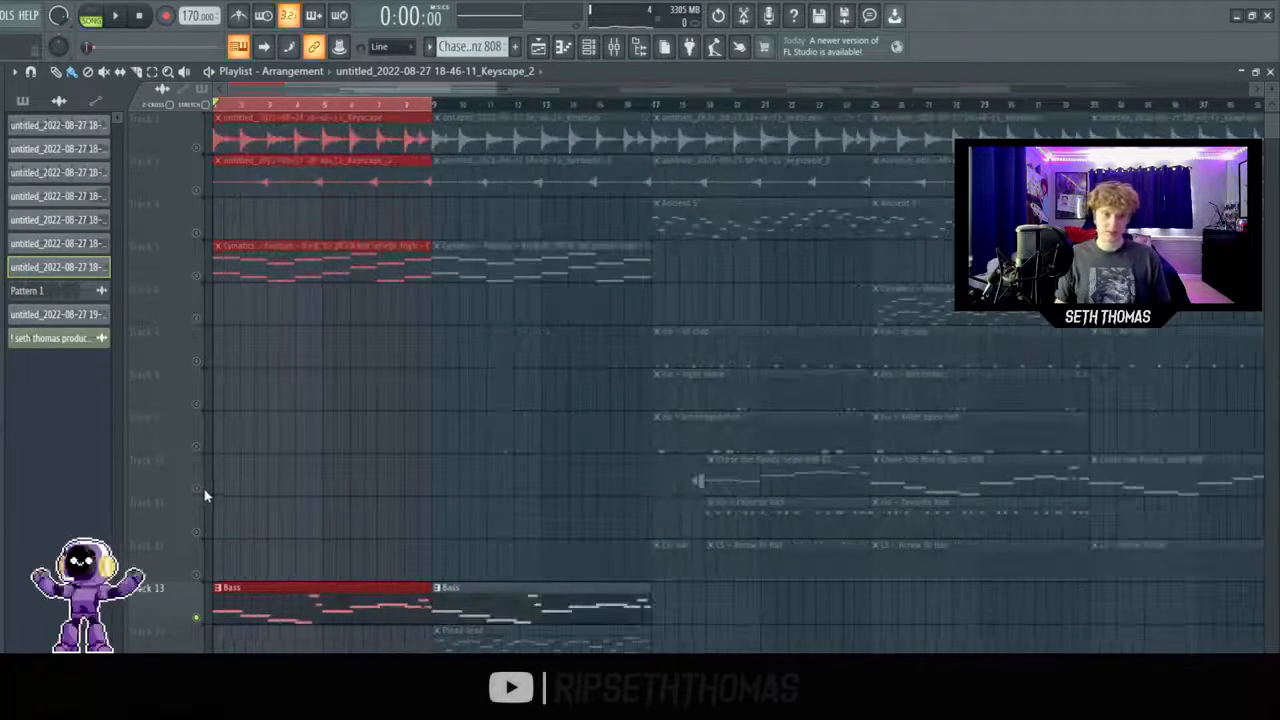
key("space")
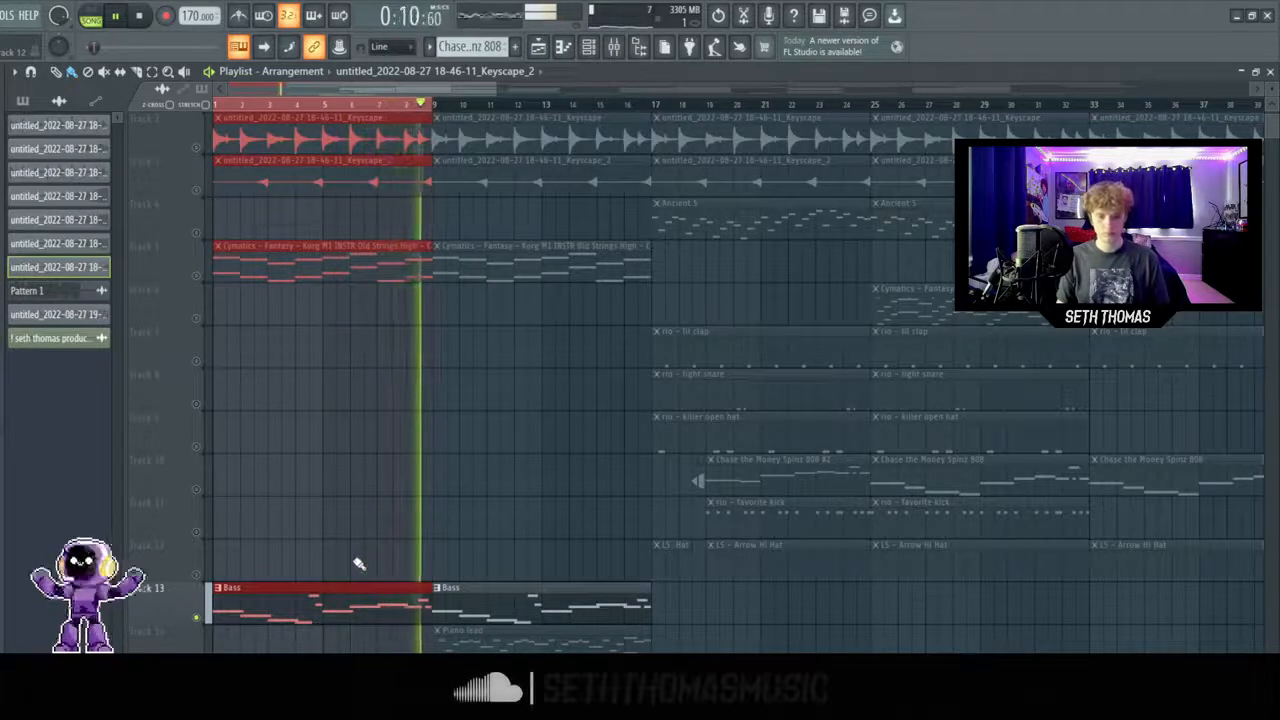
key("space")
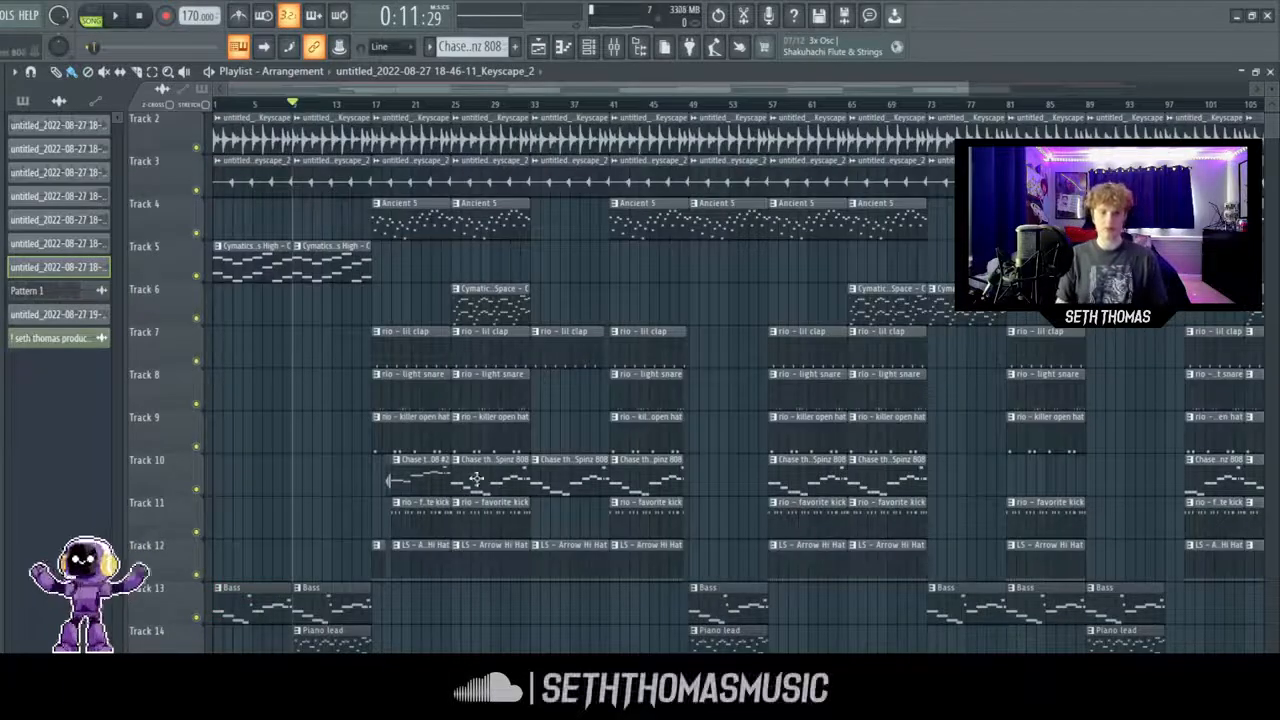
Select the timeline from bar 25 to bar 33 with all tracks active
scroll(460, 476, "up", 4)
left_click_drag(460, 107, 546, 128)
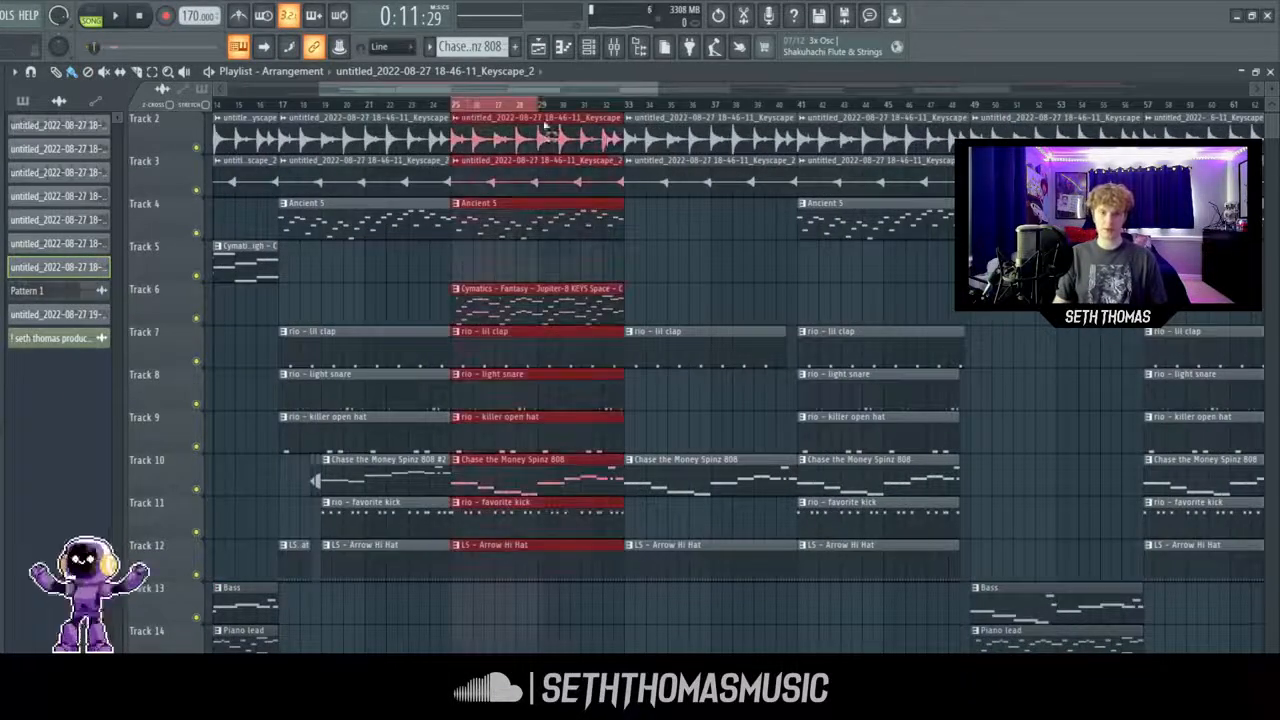
left_click_drag(631, 152, 629, 160)
scroll(546, 426, "up", 4)
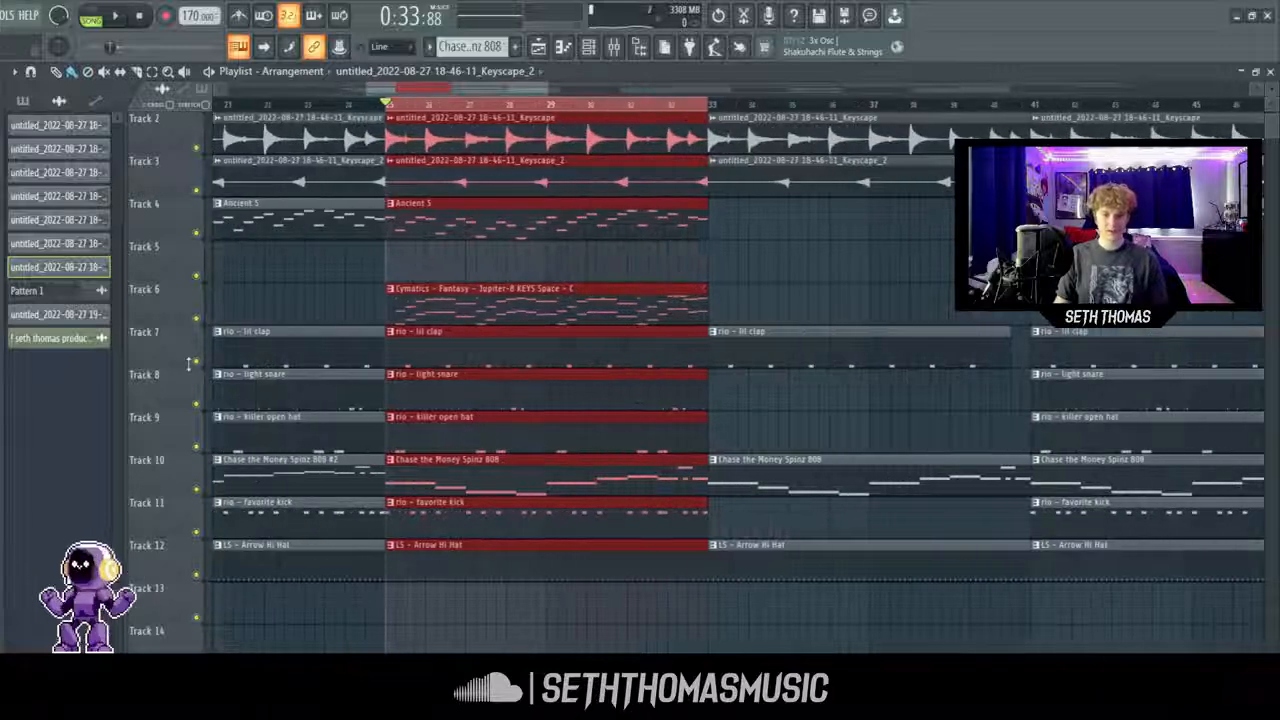
Solo the lil clap on Track 7, add the Arrow Hi Hat on Track 12, and audition both from bar 25
right_click(197, 363)
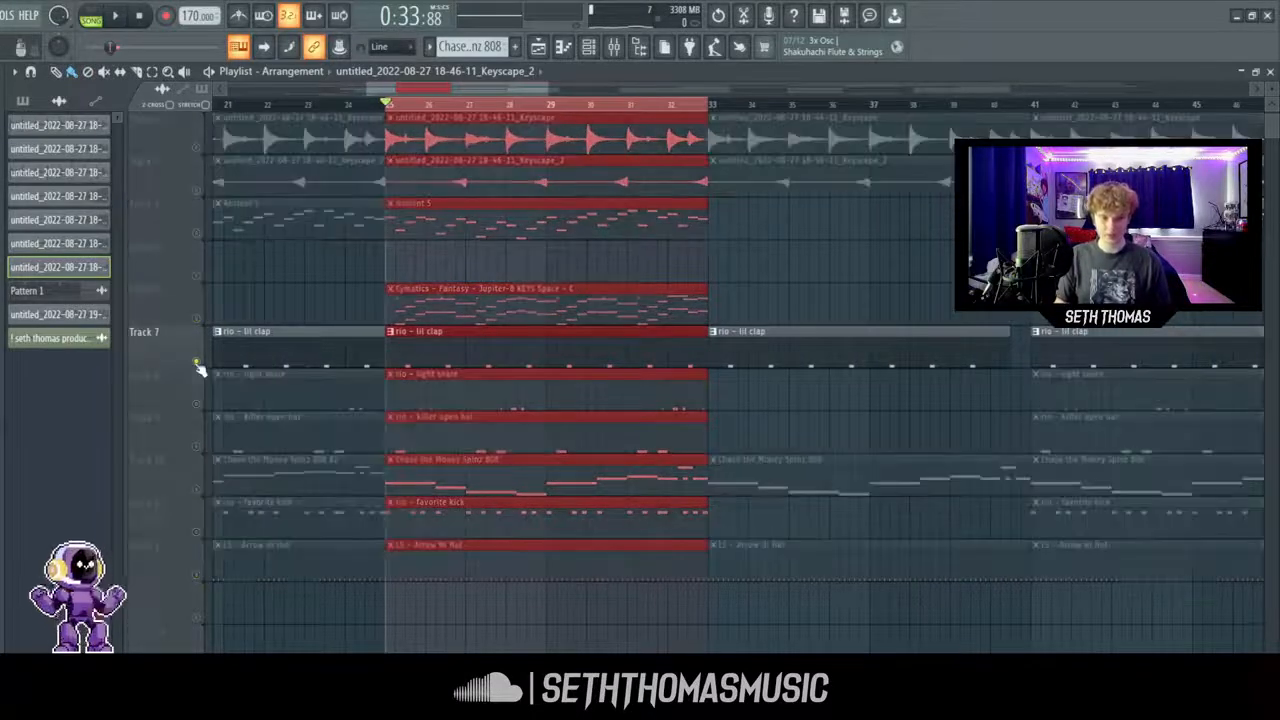
left_click(197, 576)
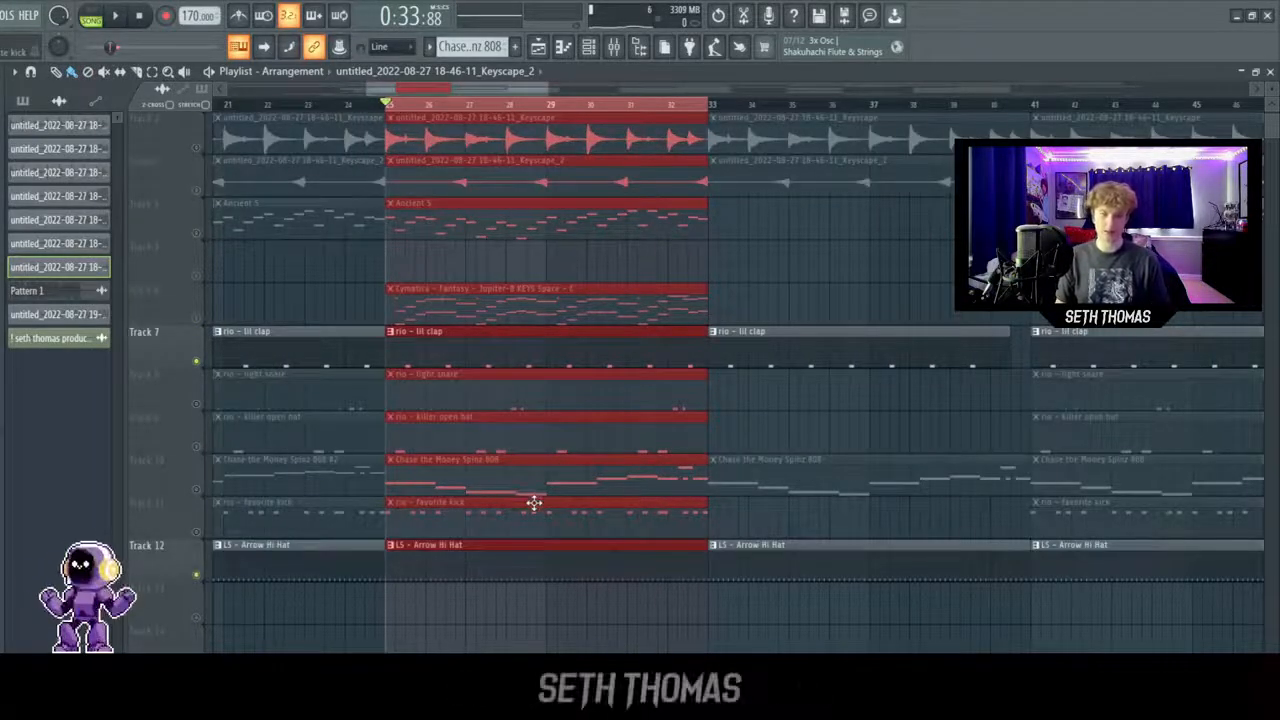
key("space")
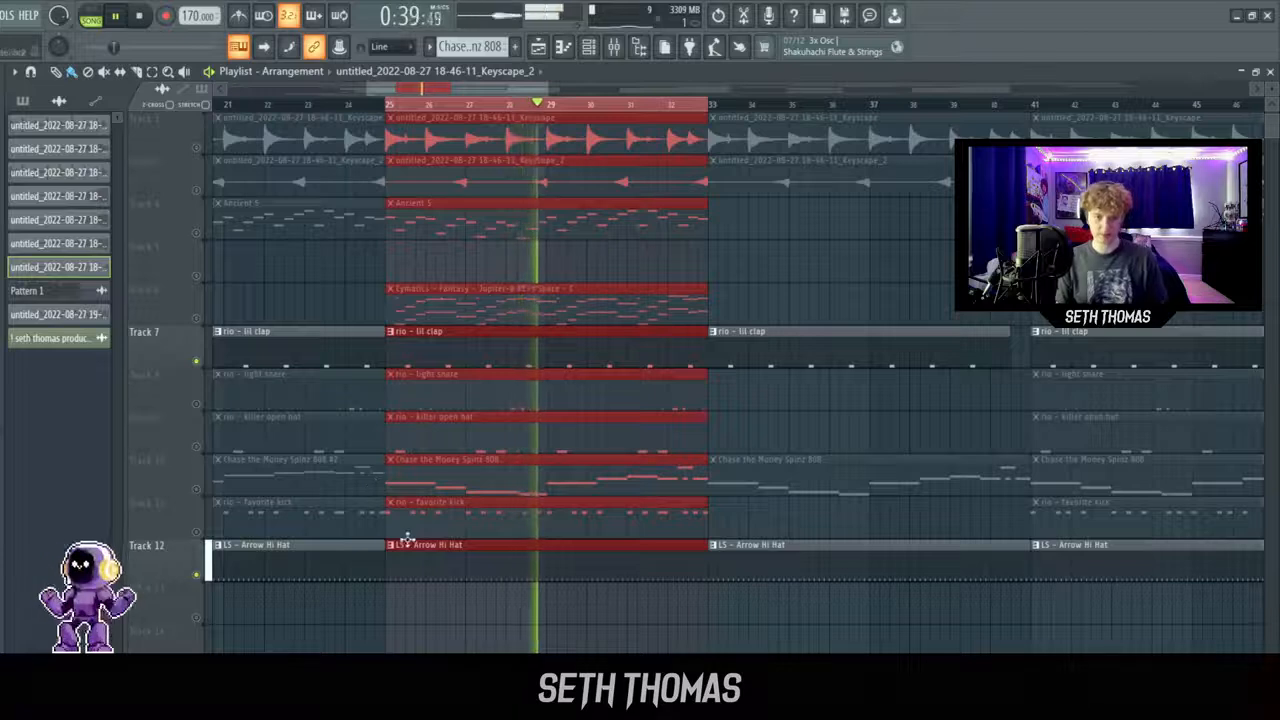
key("space")
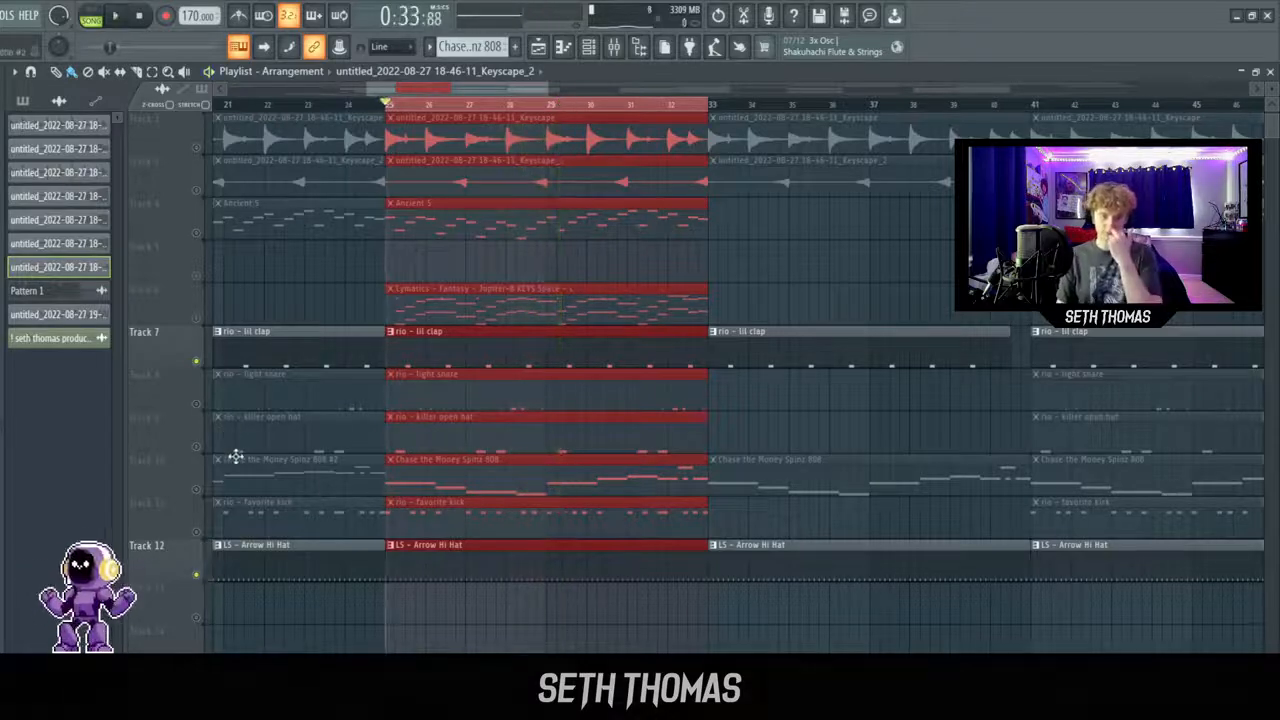
Unmute the light snare on Track 8 and audition it with the clap and hi-hat
left_click(198, 406)
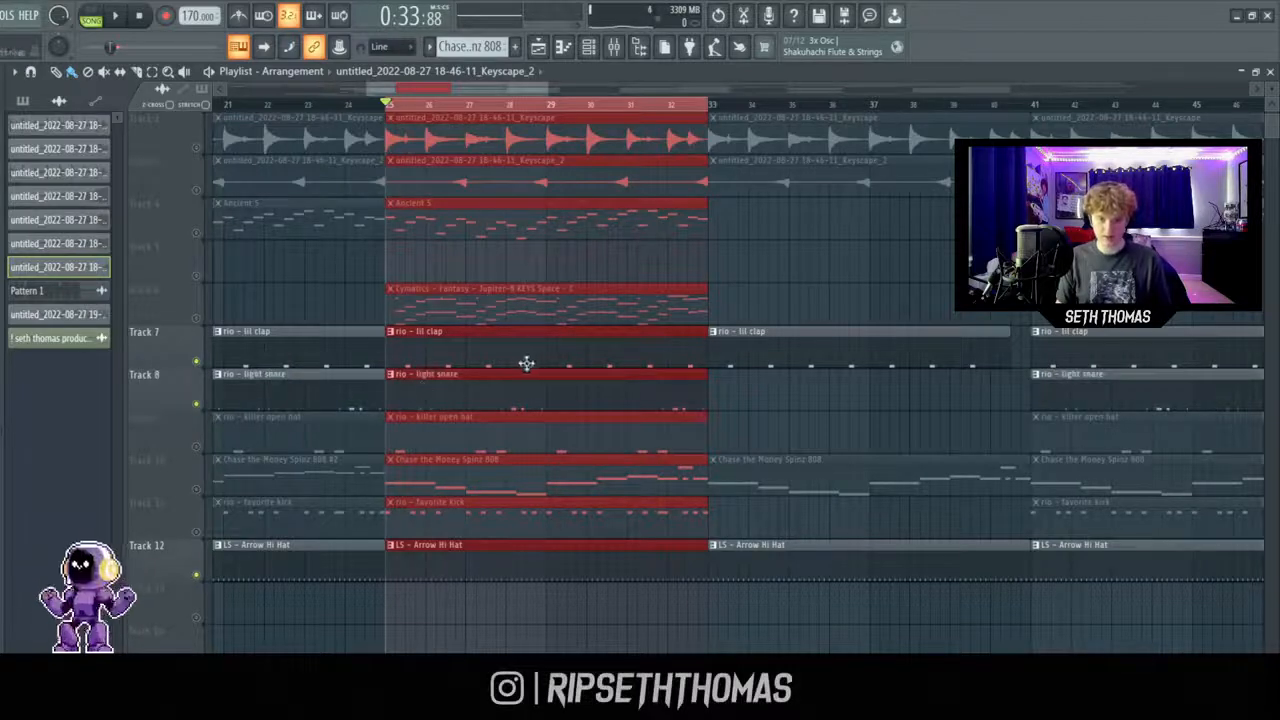
key("space")
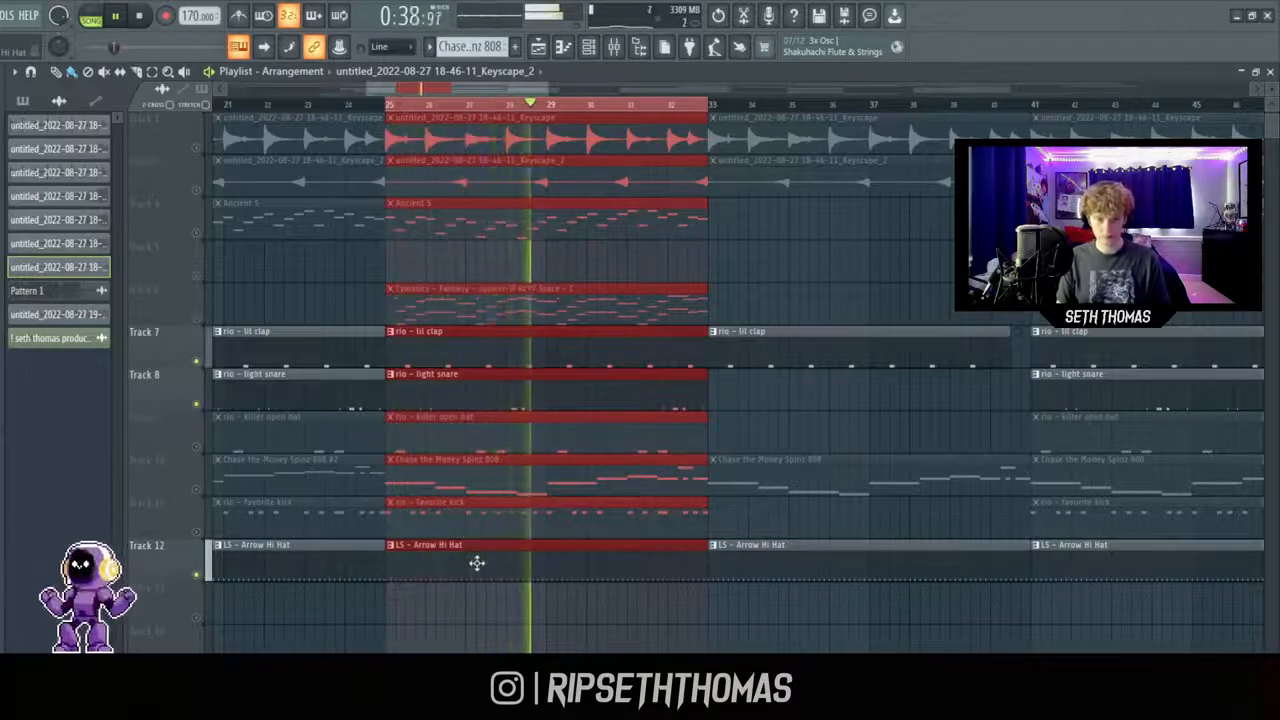
key("space")
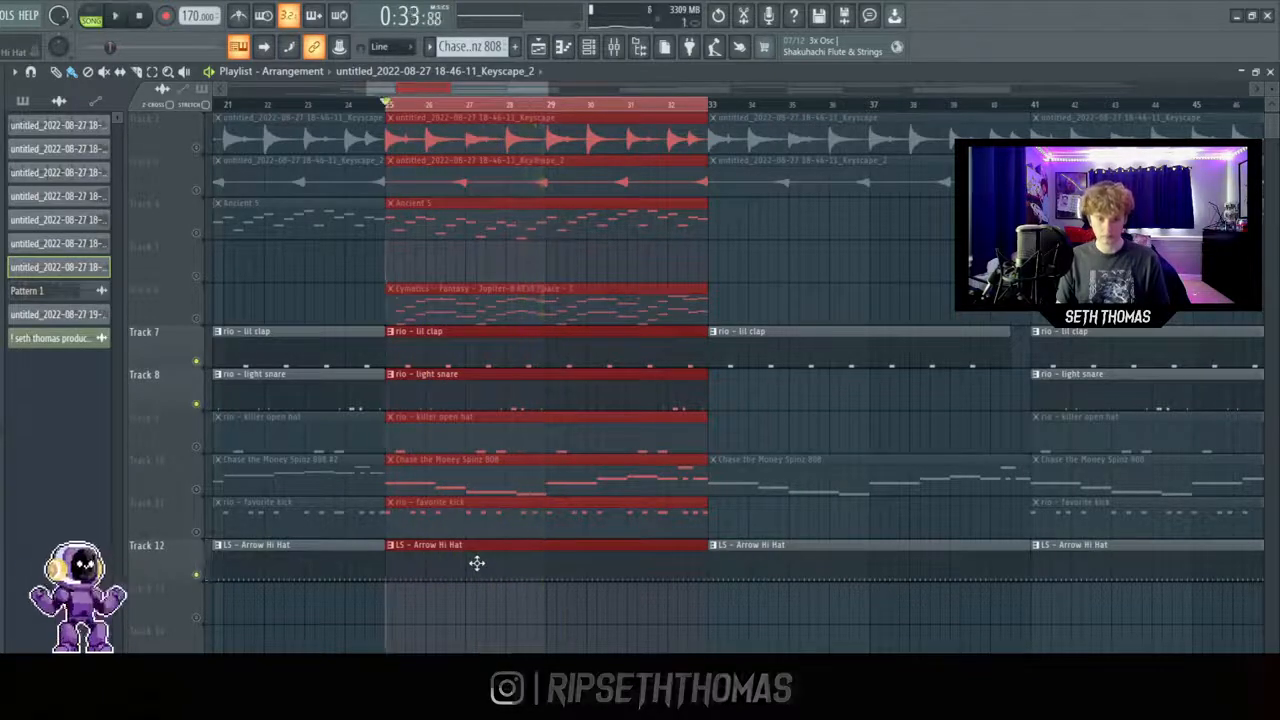
Unmute the killer open hat on Track 9 and audition it with the clap, snare and hi-hat
left_click(197, 447)
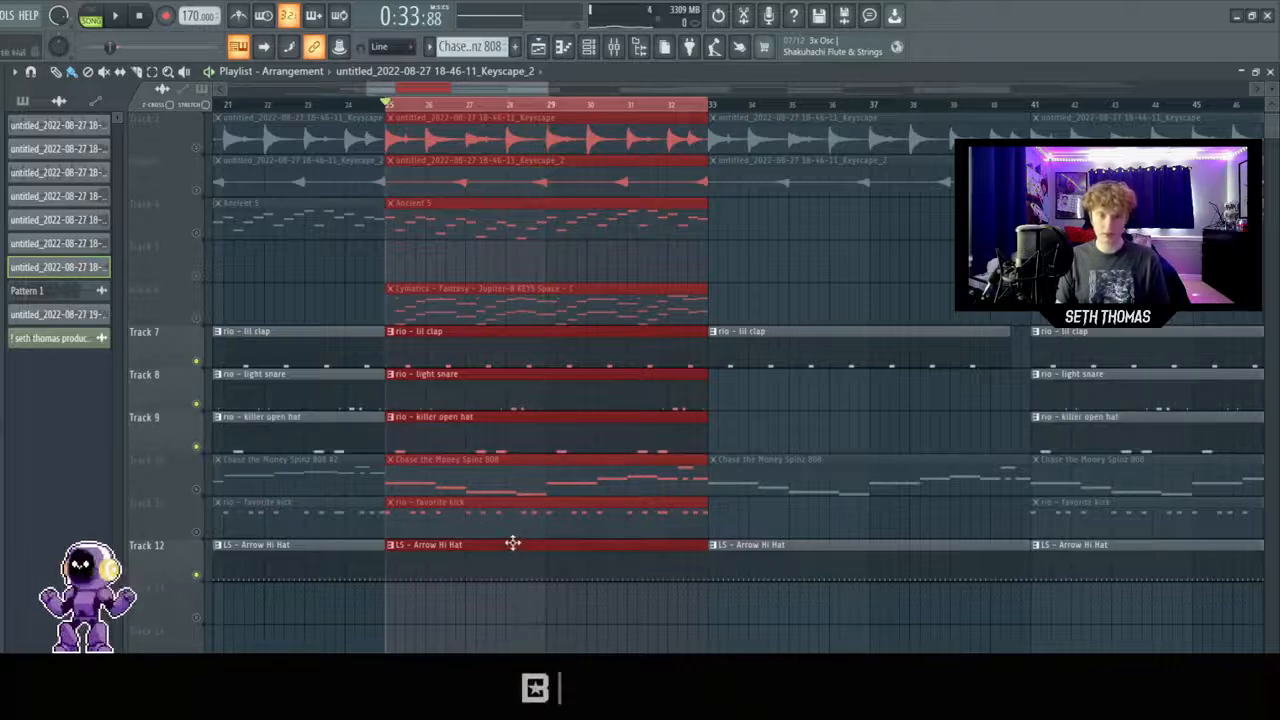
key("space")
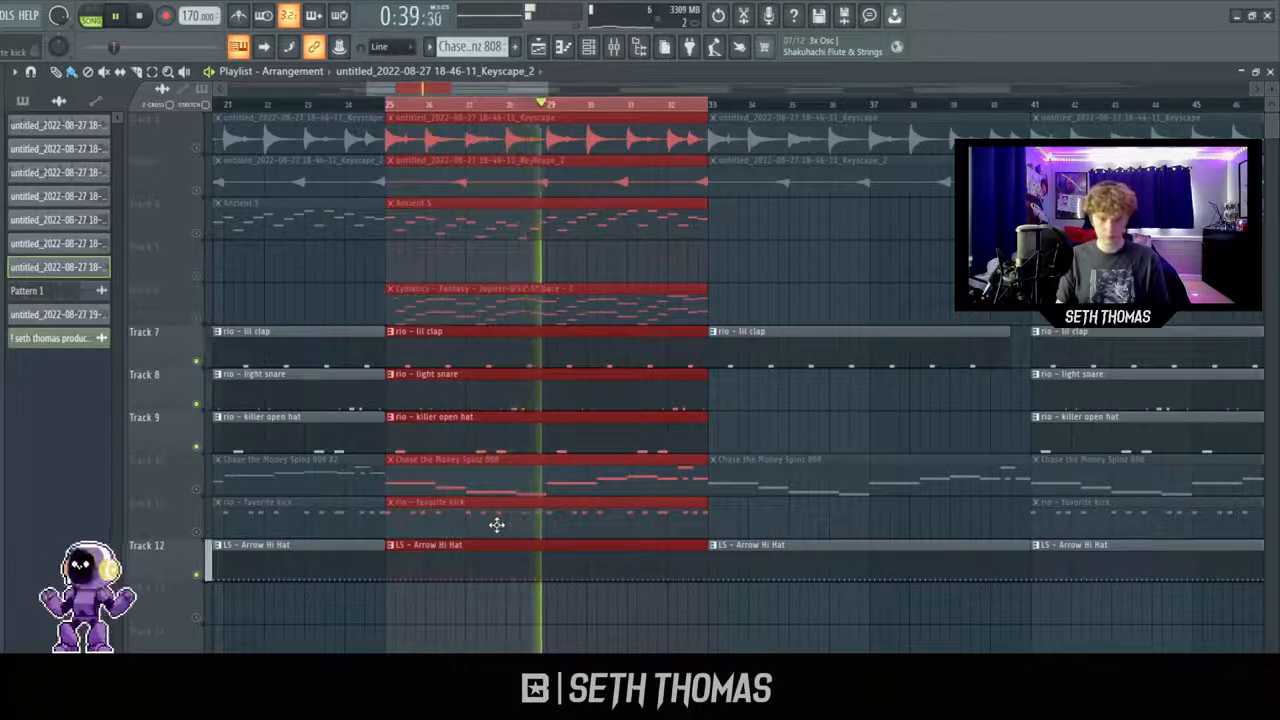
key("space")
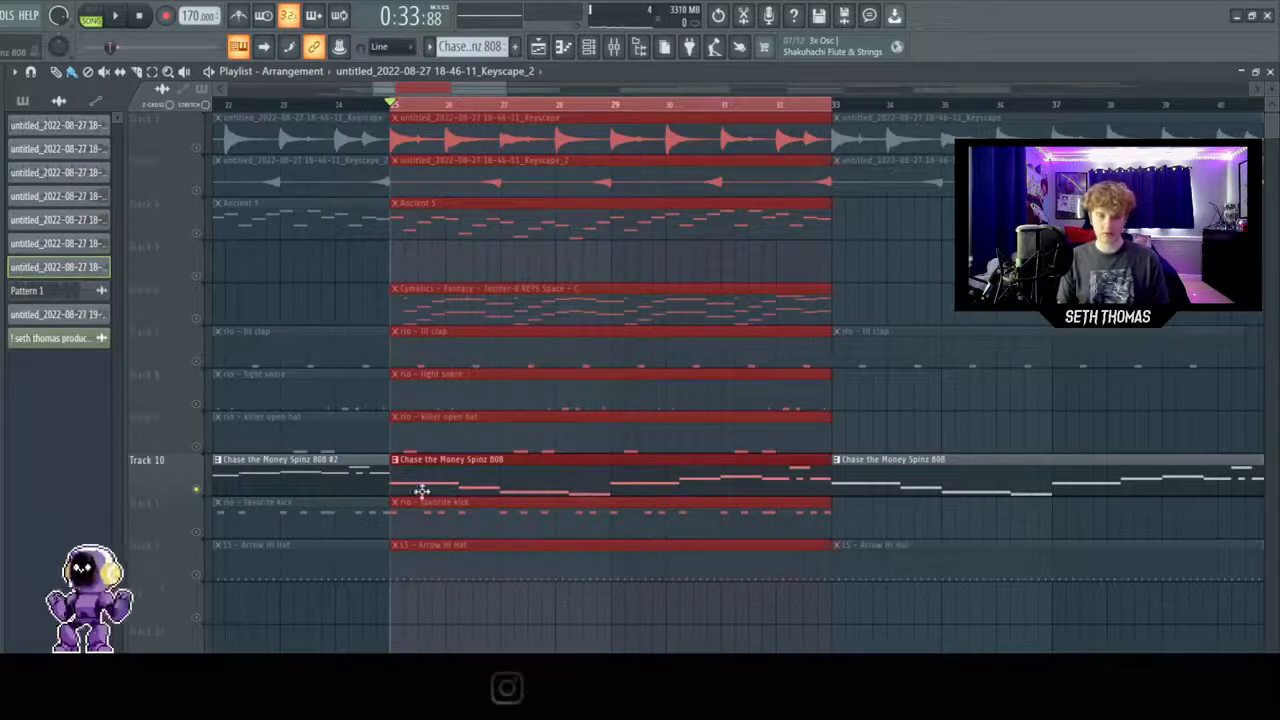
Unmute Tracks 7, 8, 9 and 12 alongside the Chase the Money Spinz 808 on Track 10 and audition them from bar 25
scroll(447, 546, "up", 2)
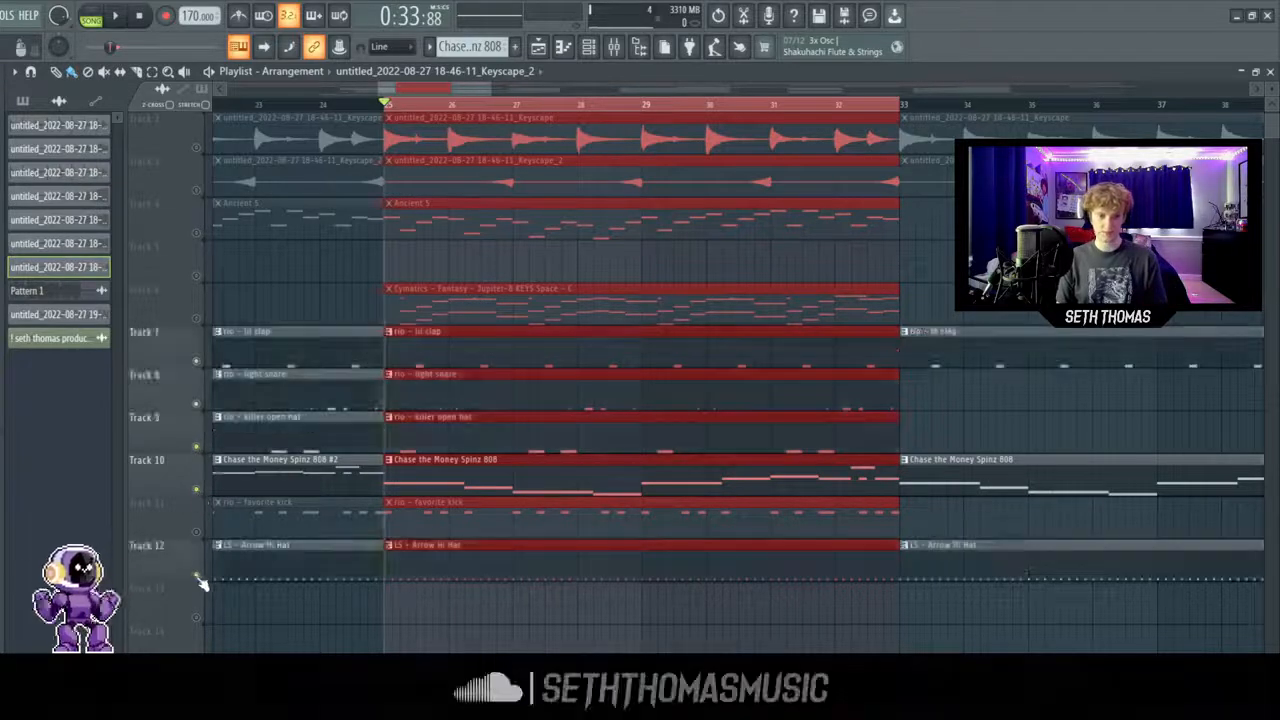
key("space")
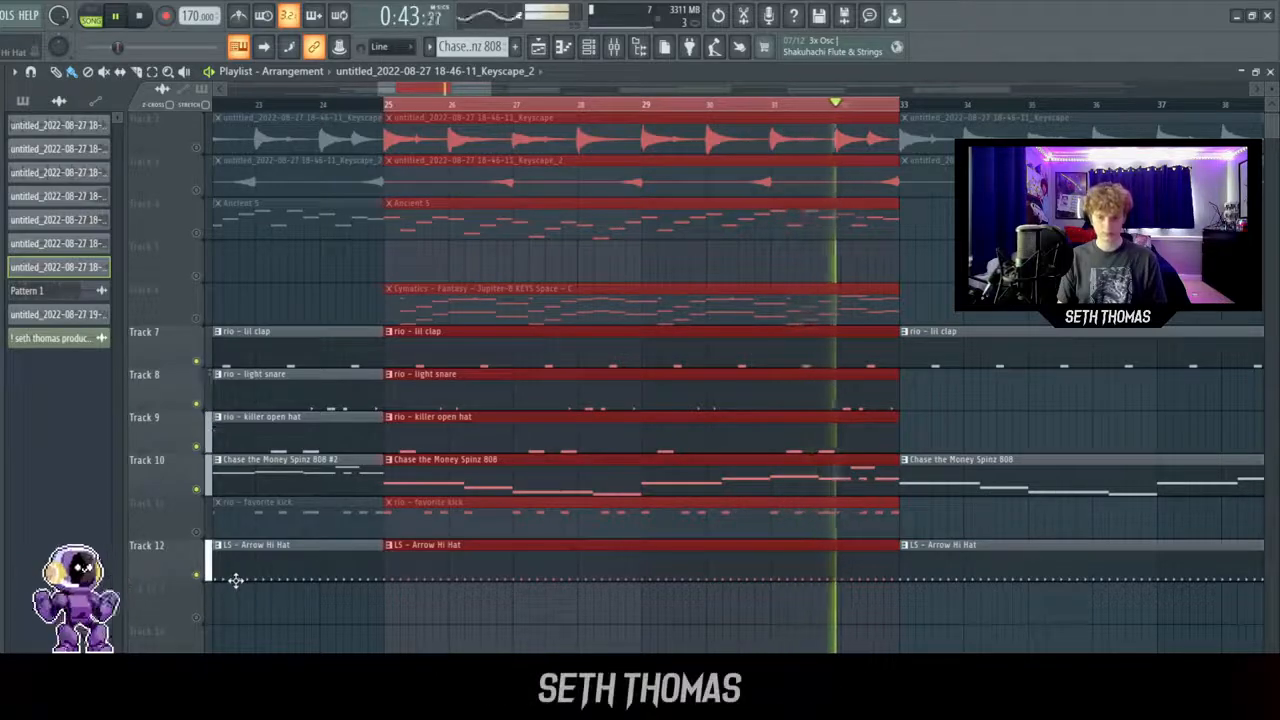
key("space")
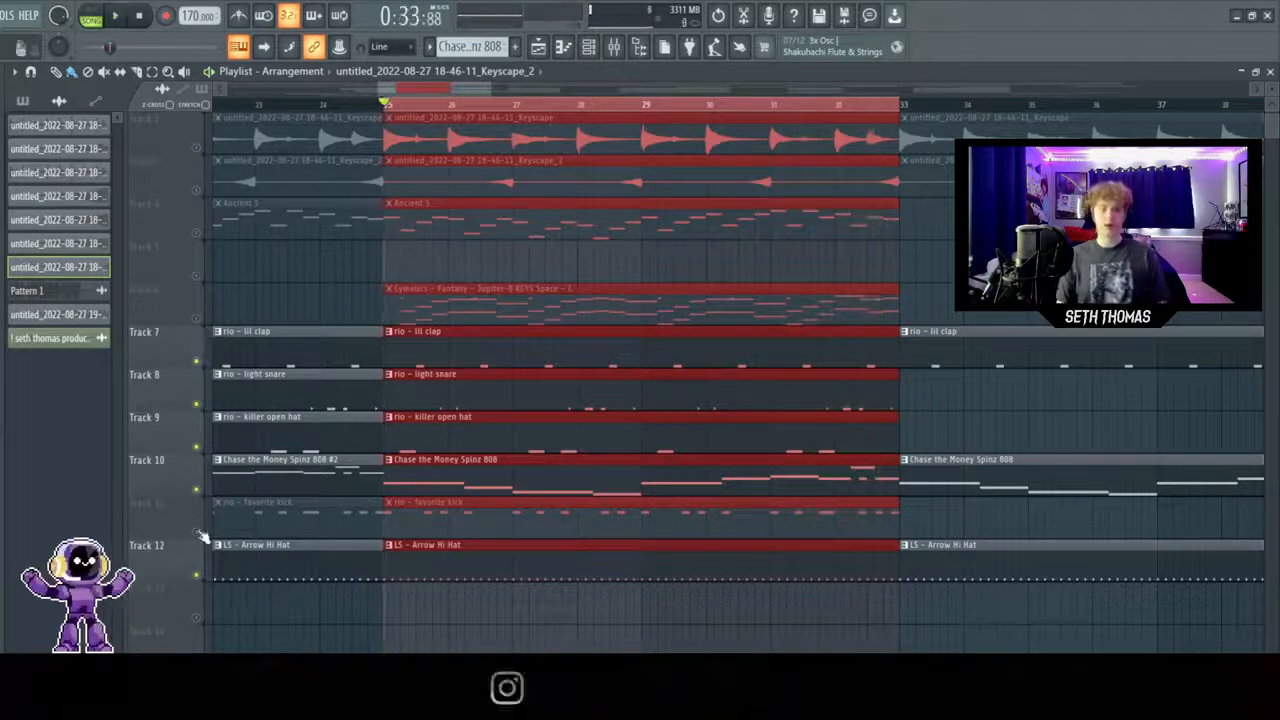
Unmute the favorite kick on Track 11 and audition the full drums with the 808 from bar 25
left_click(199, 532)
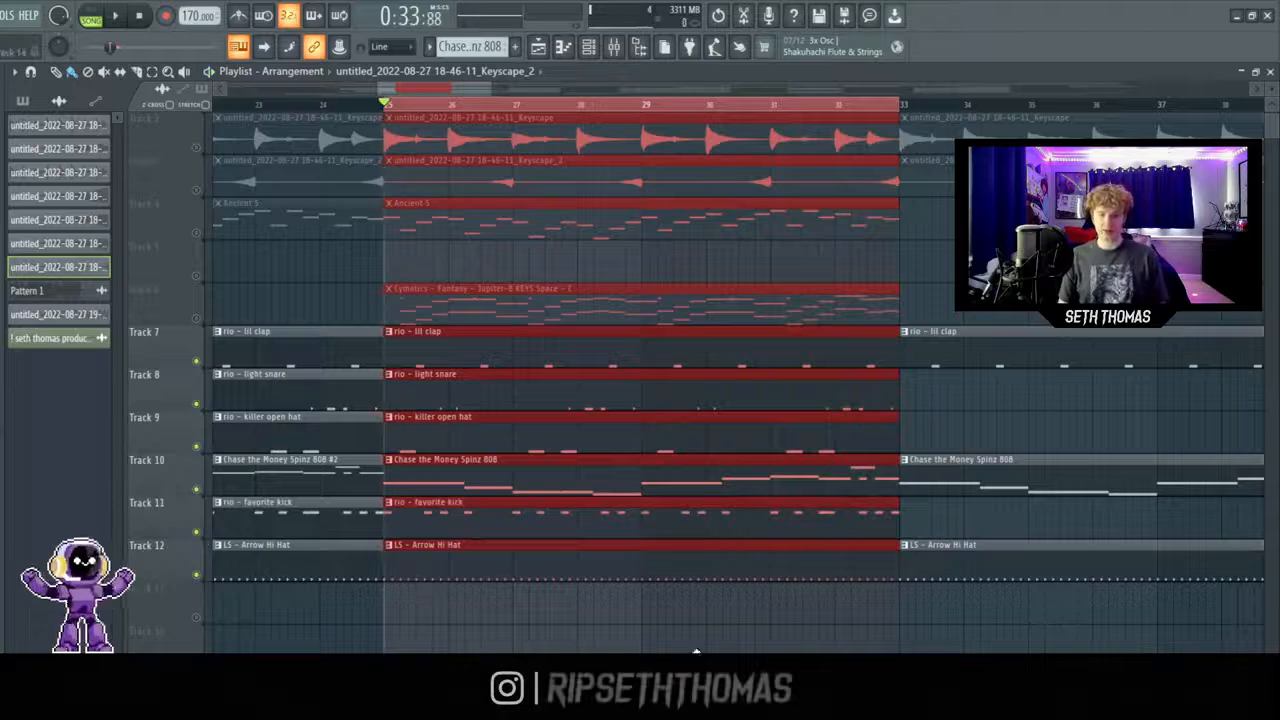
scroll(431, 517, "up", 3)
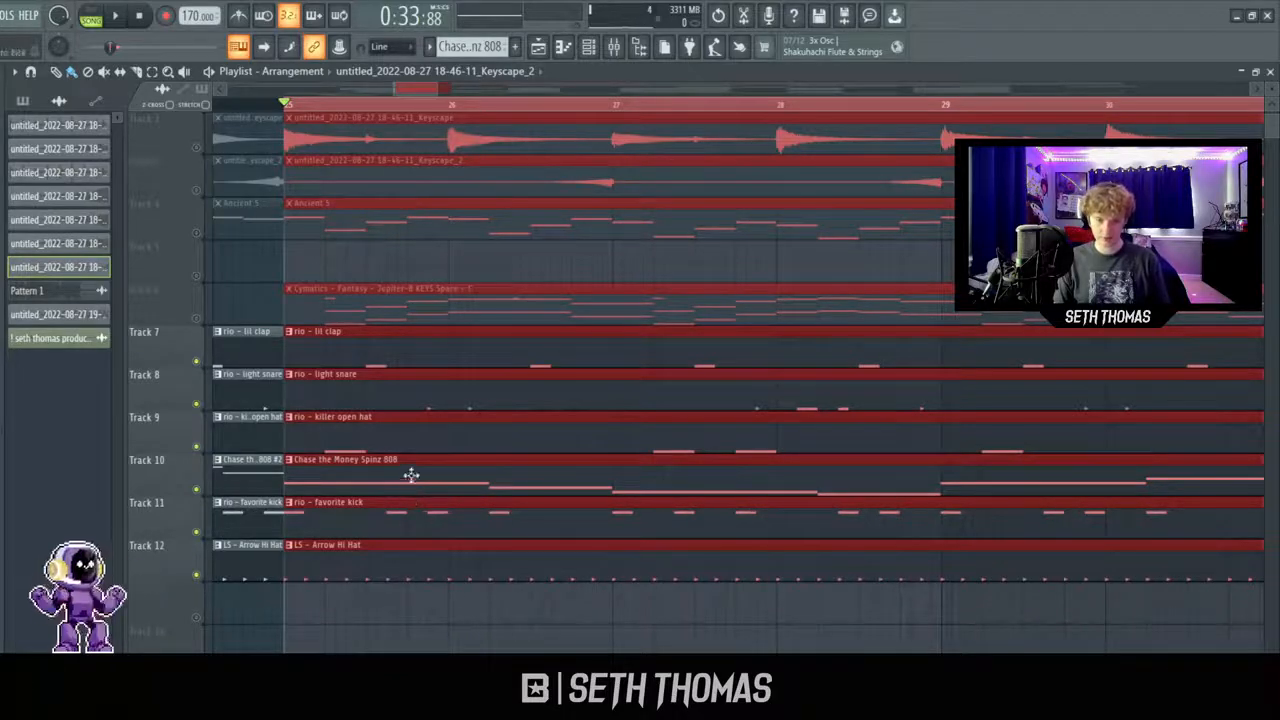
scroll(600, 520, "down", 3)
scroll(866, 643, "up", 1)
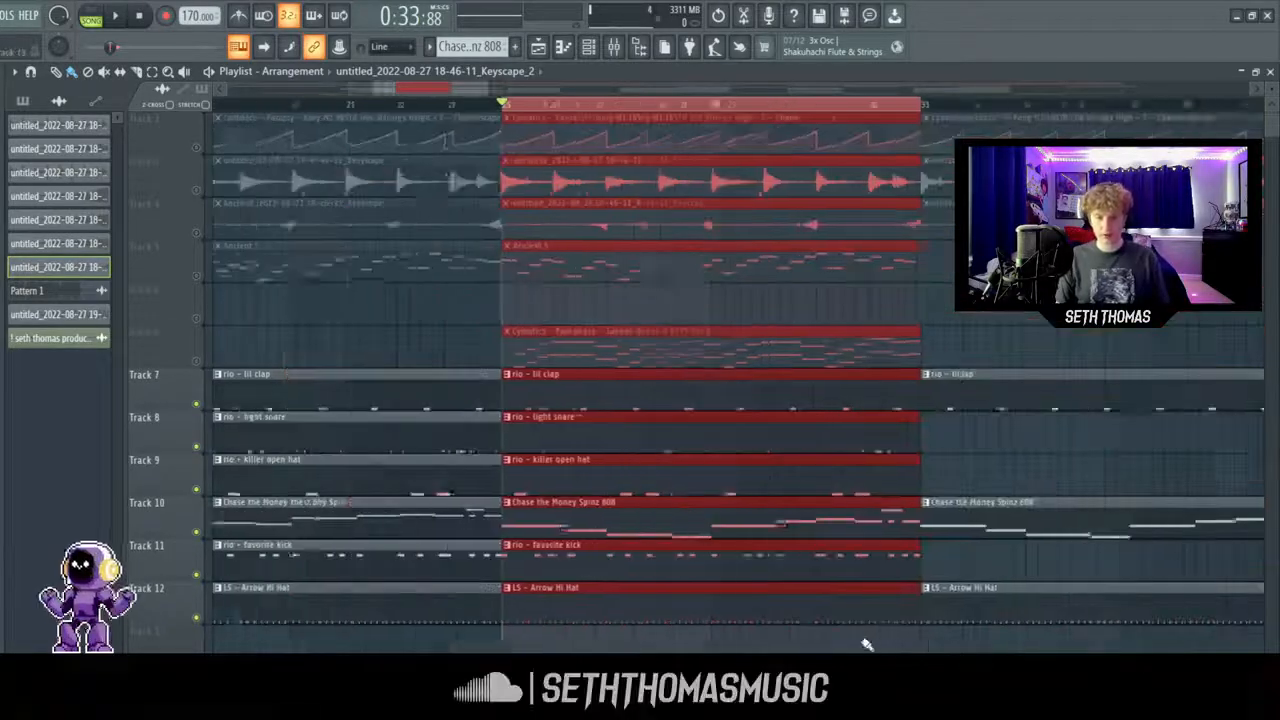
scroll(867, 645, "up", 1)
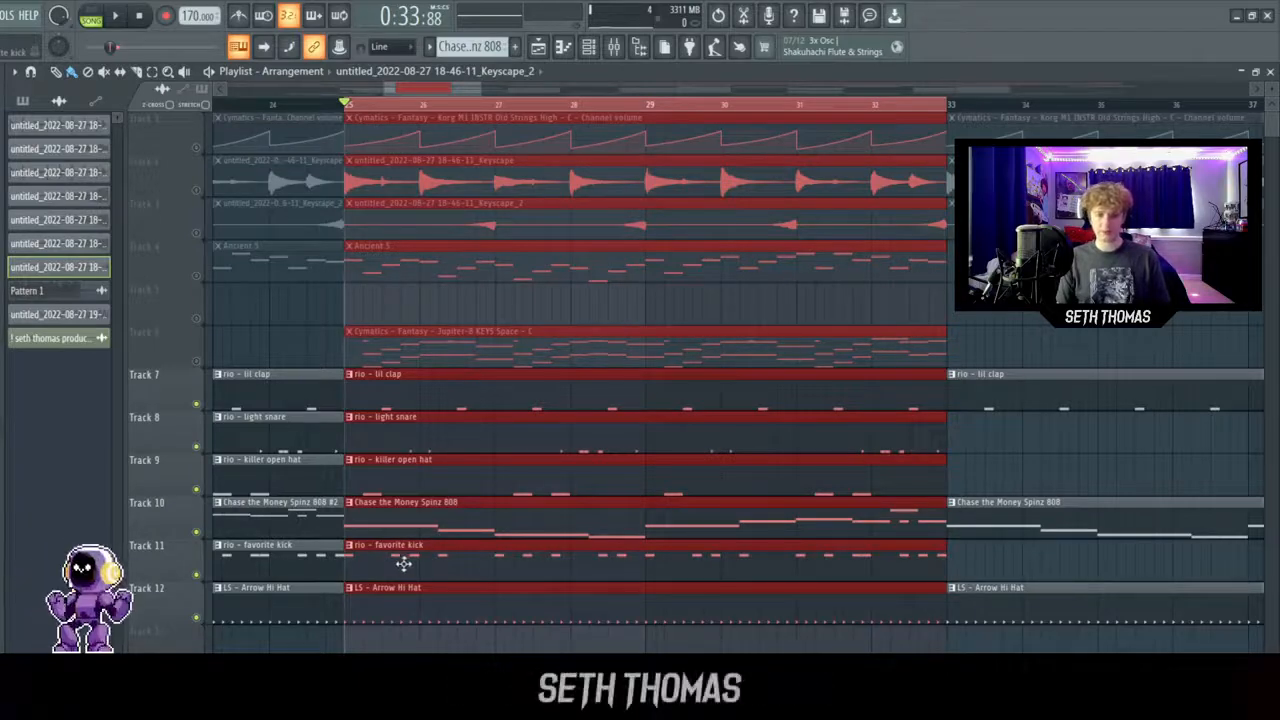
key("space")
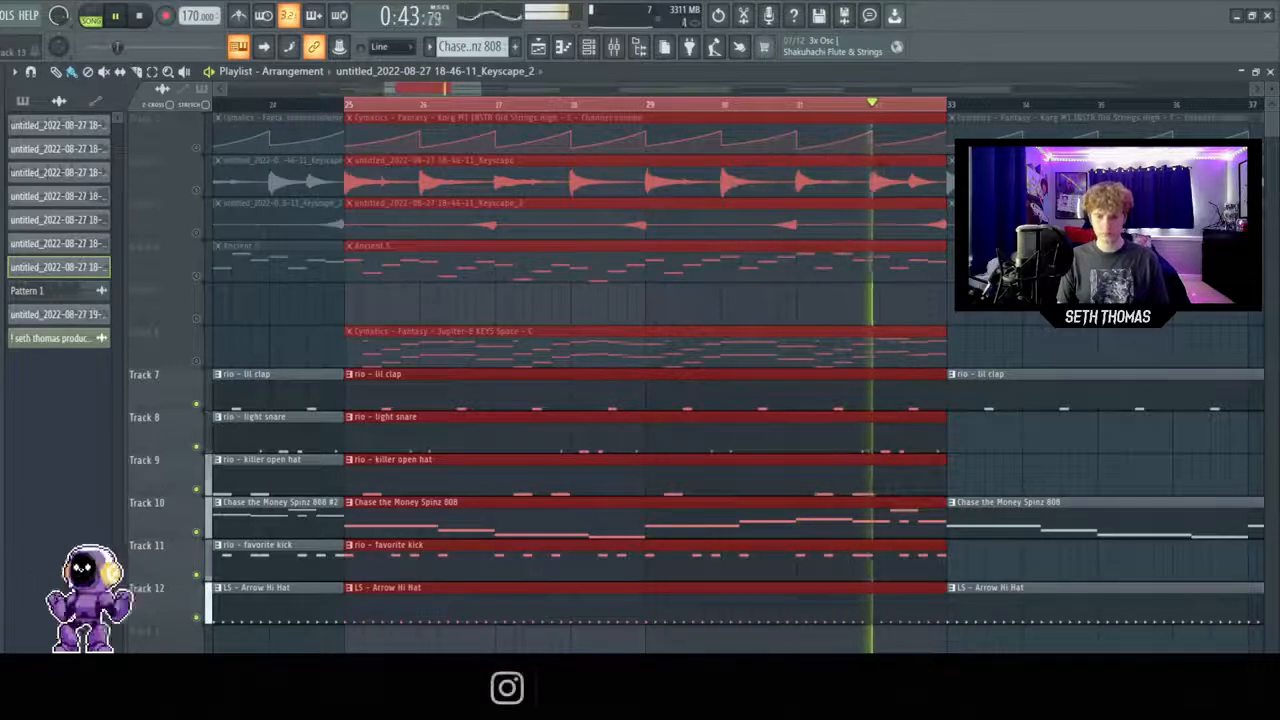
key("space")
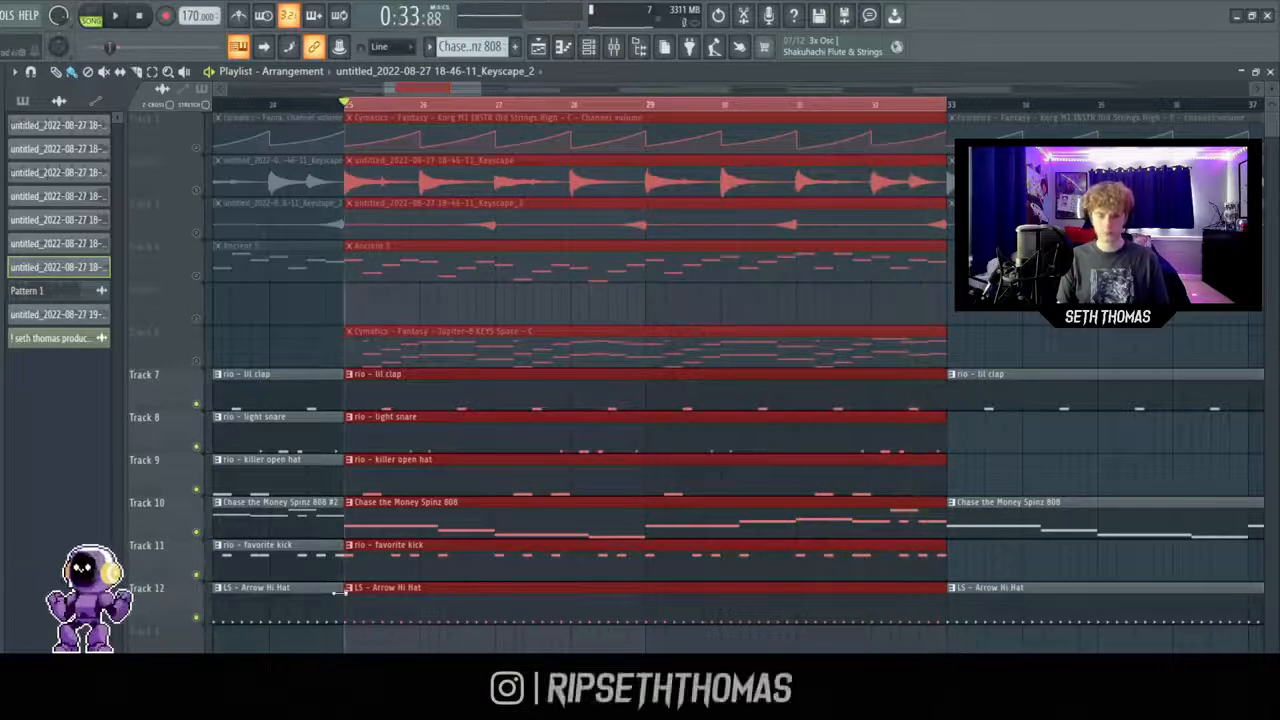
Audition the arrangement from bar 18 with all tracks unmuted, through the entry of the 808 and kick at bar 19
scroll(340, 592, "down", 10)
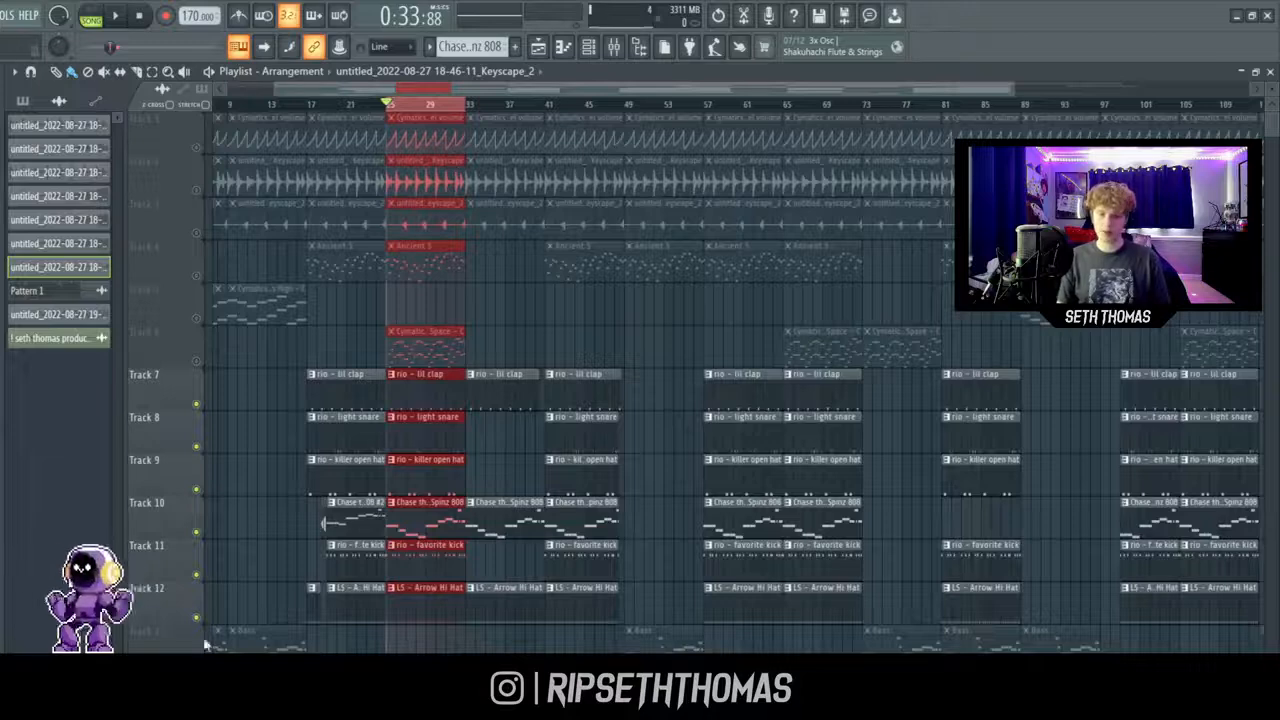
scroll(205, 645, "down", 4)
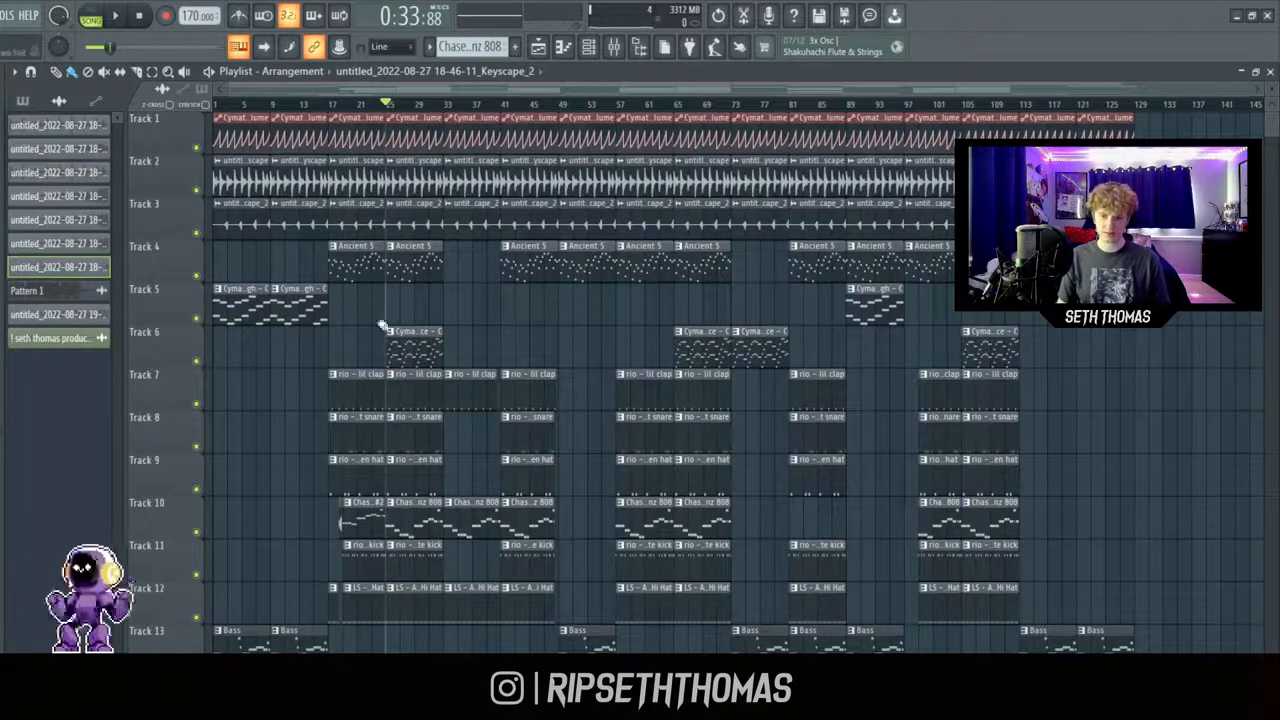
scroll(380, 540, "up", 12)
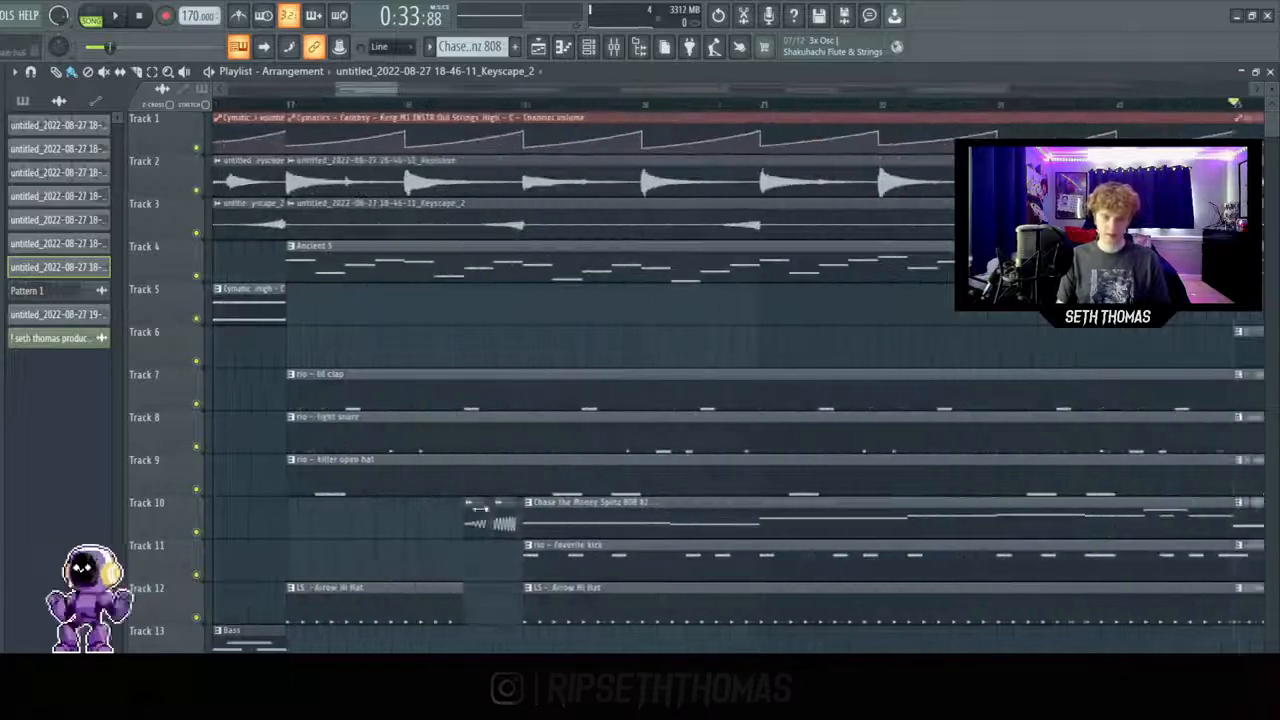
left_click(407, 105)
key("space")
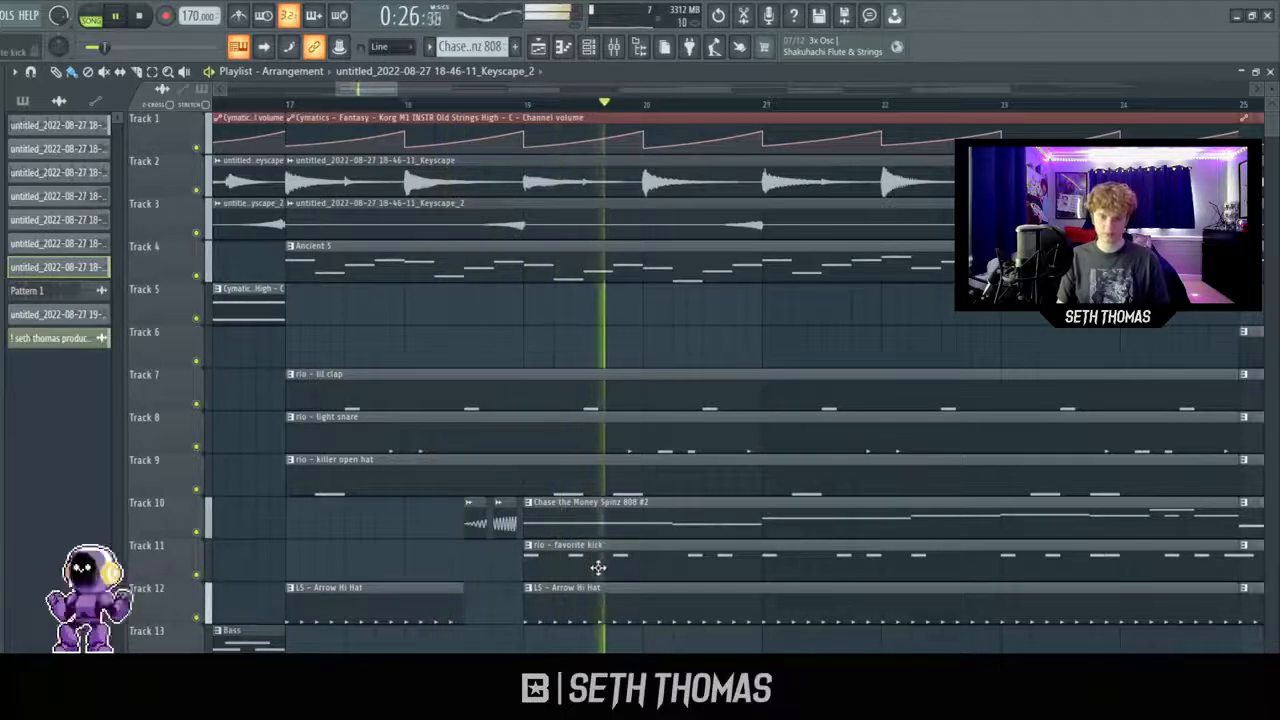
key("space")
scroll(595, 558, "down", 4)
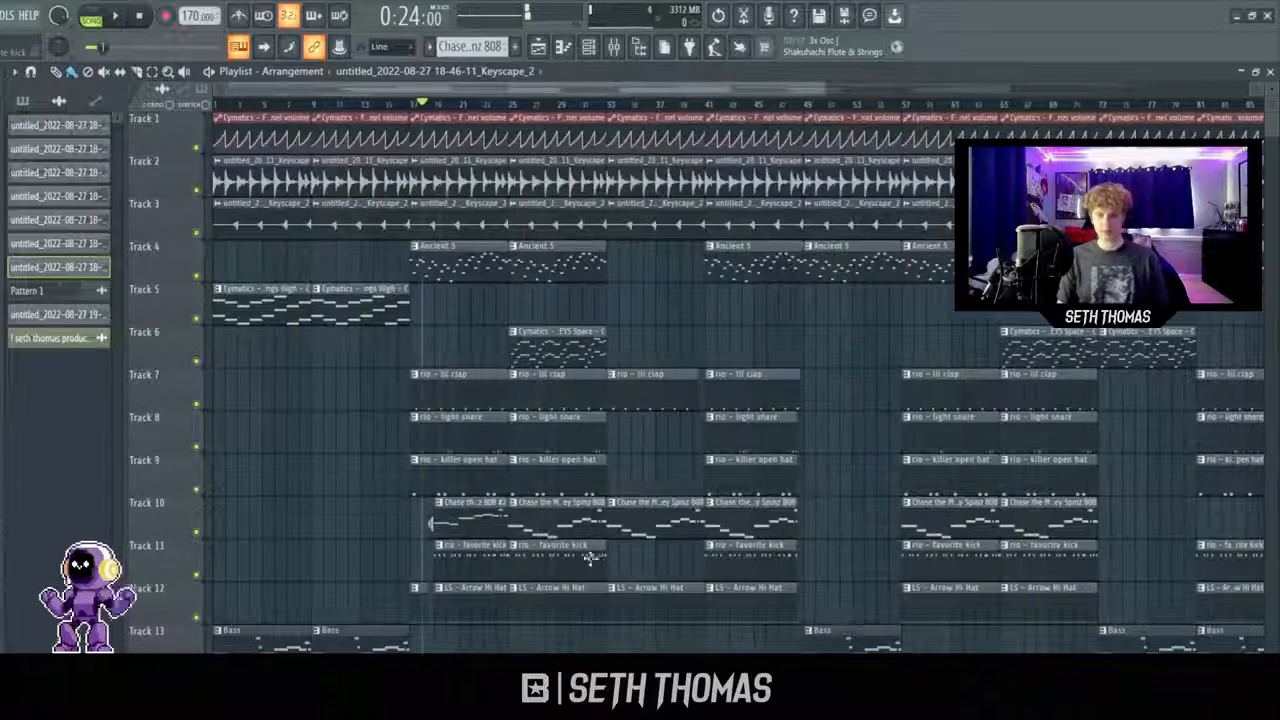
scroll(577, 519, "down", 2)
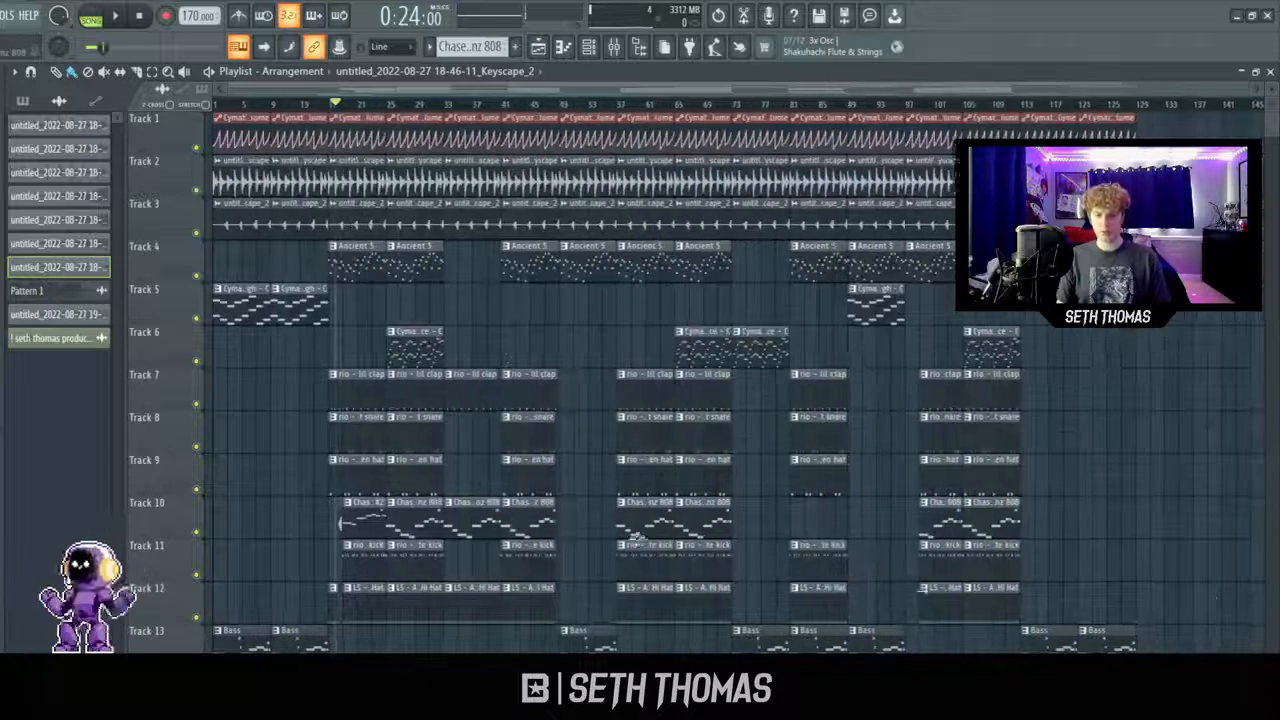